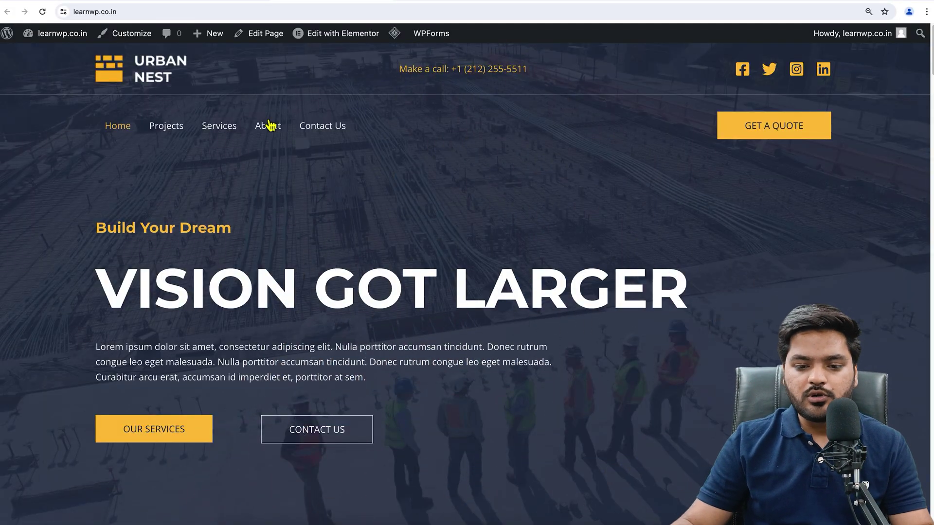
Search the plugin directory for 'wp forms', then install and activate Contact Form by WPForms.
left_click(62, 33)
mouse_move(57, 320)
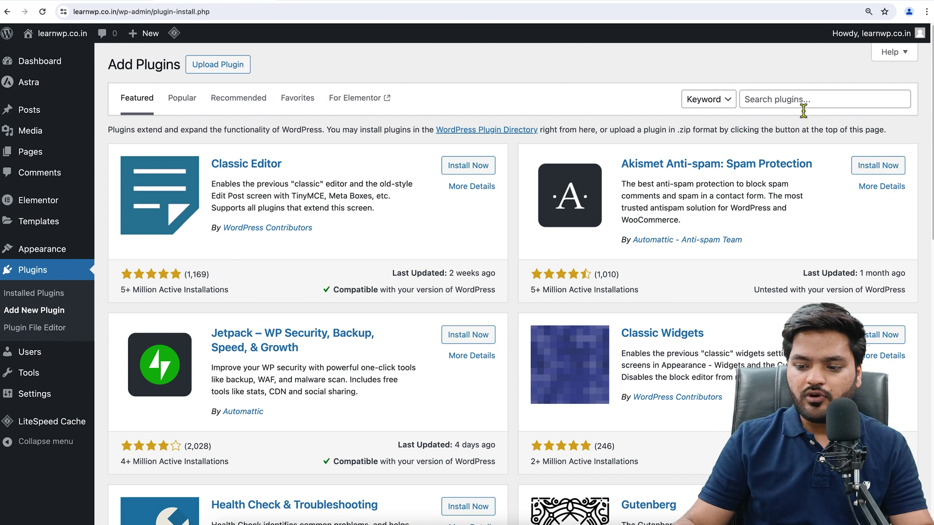
left_click(803, 107)
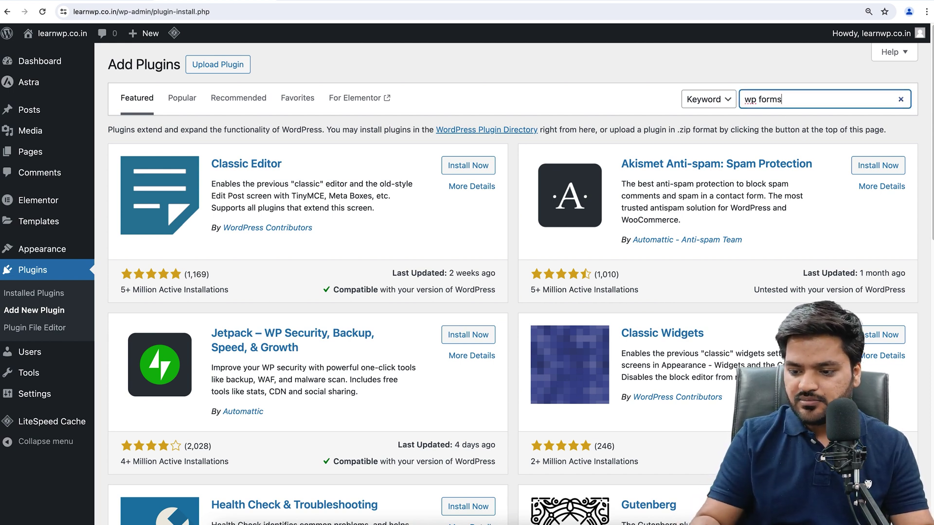
type("wp forms")
key("Return")
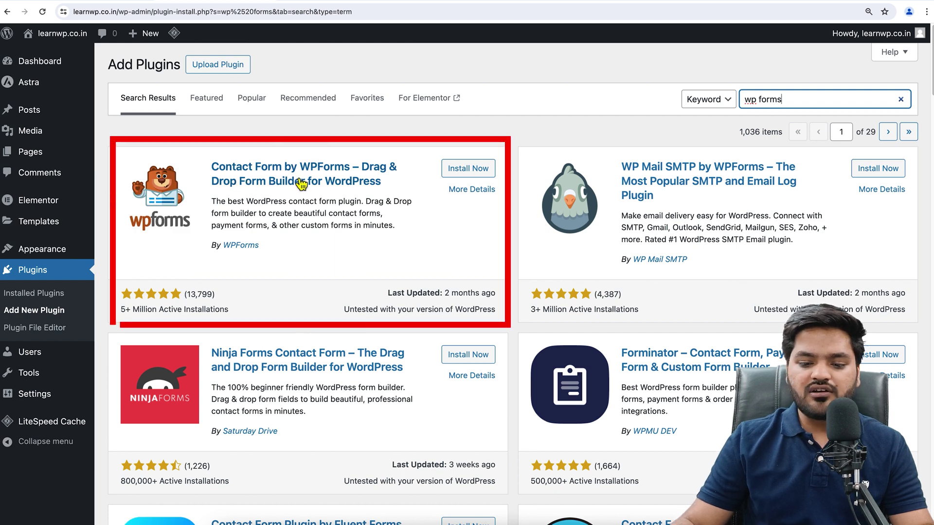
left_click(483, 172)
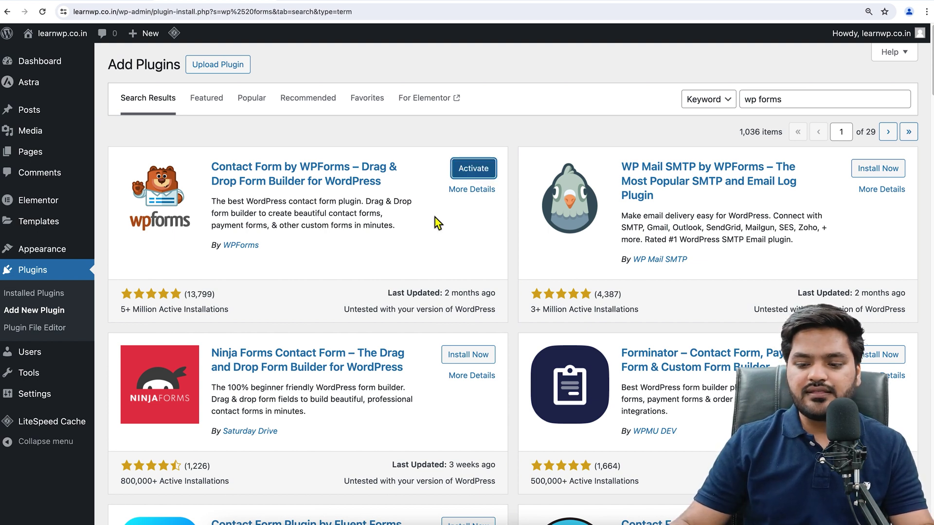
left_click(472, 169)
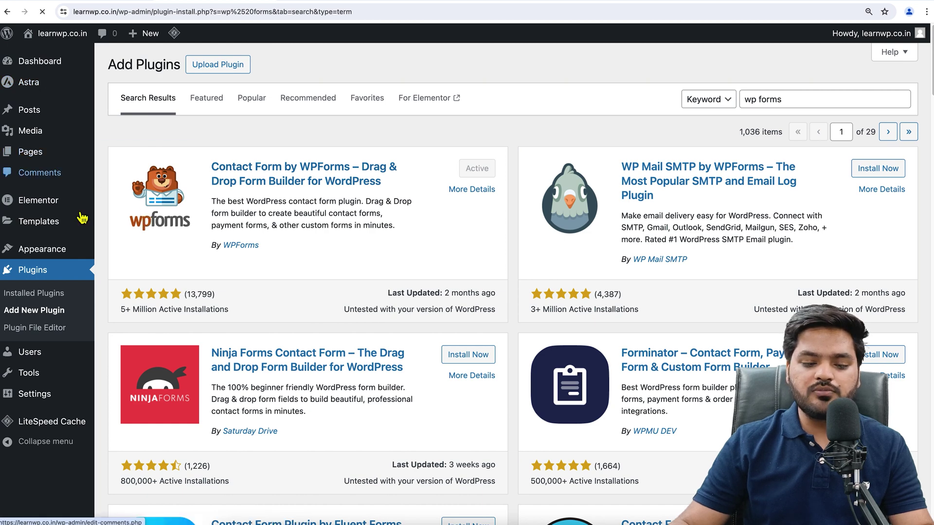
Move the Simple Contact Form to the trash with the Move to Trash bulk action.
mouse_move(80, 219)
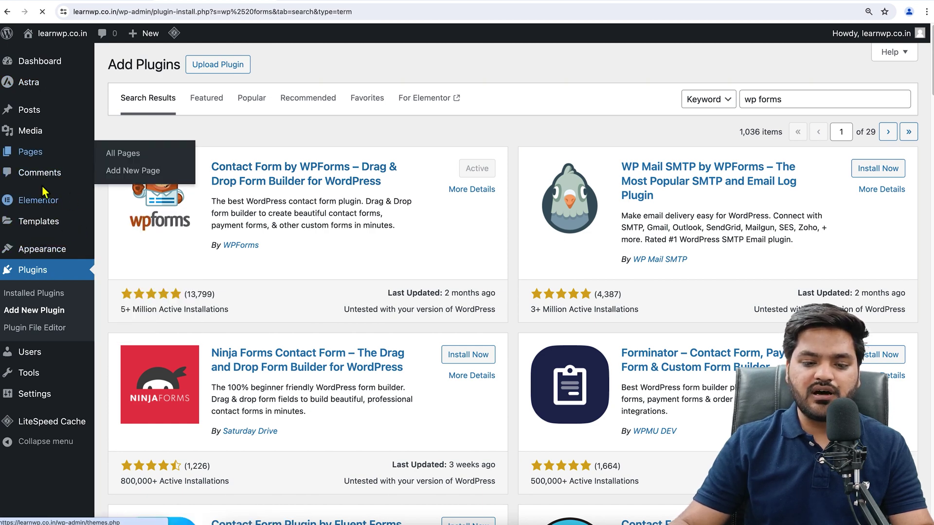
mouse_move(63, 250)
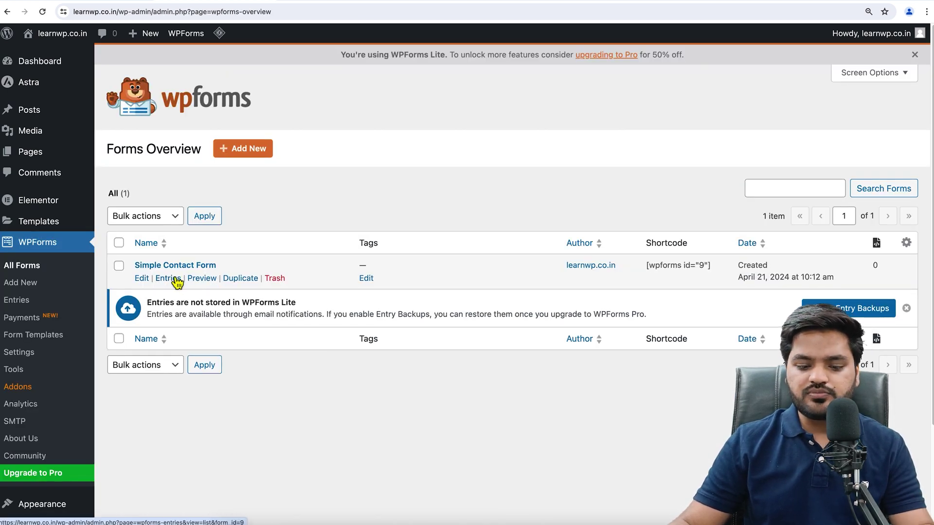
left_click(161, 217)
key("Return")
left_click(210, 217)
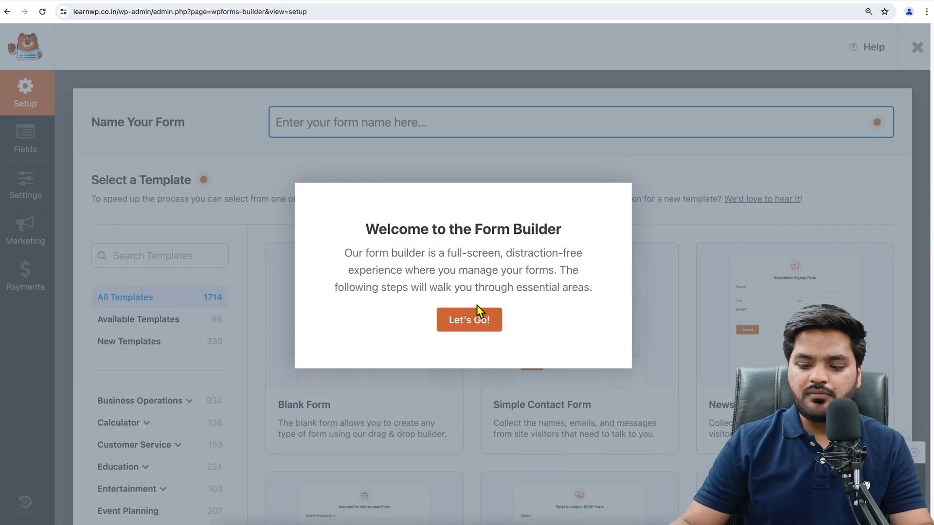
Dismiss the builder welcome tips and name the new form 'Demo Form'.
left_click(469, 321)
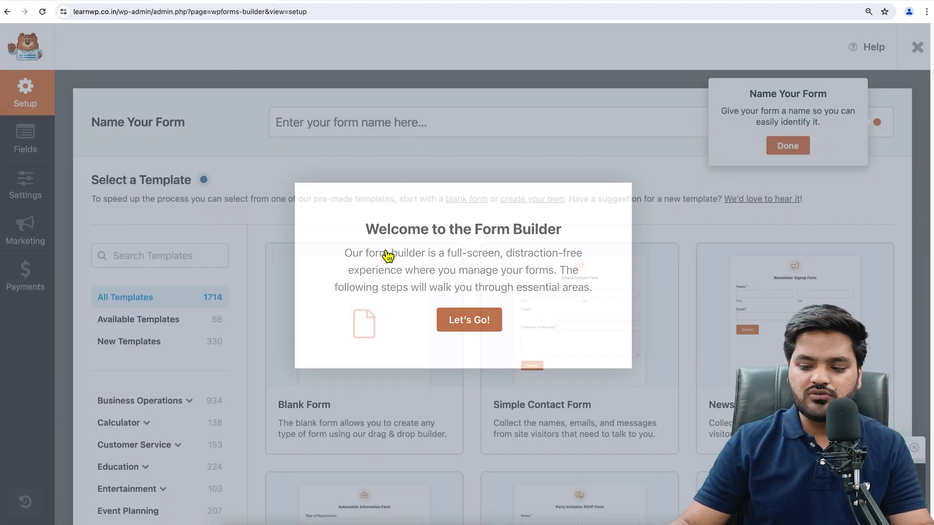
left_click(788, 146)
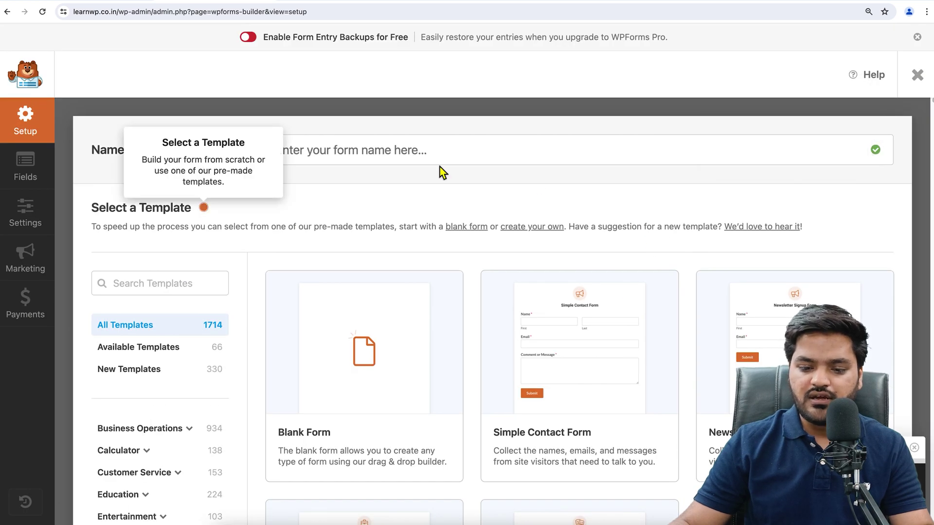
left_click(342, 155)
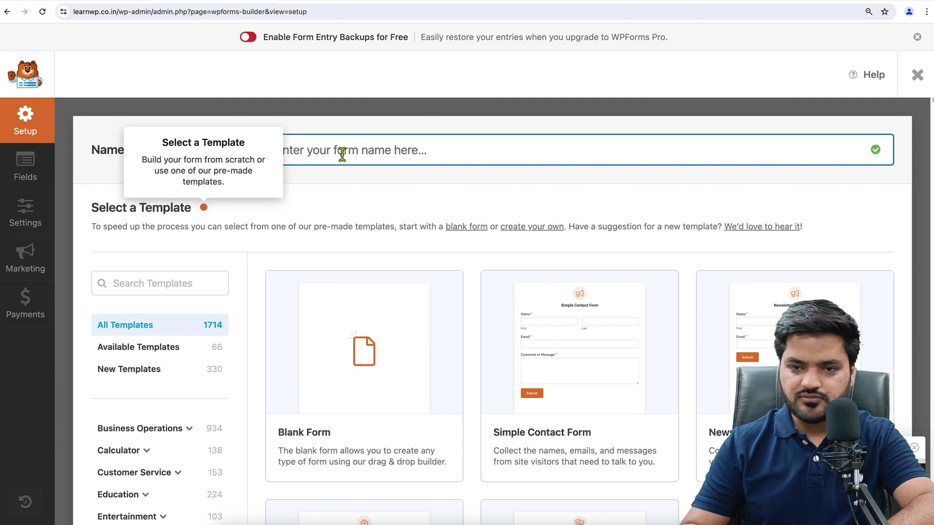
type("Demo Form")
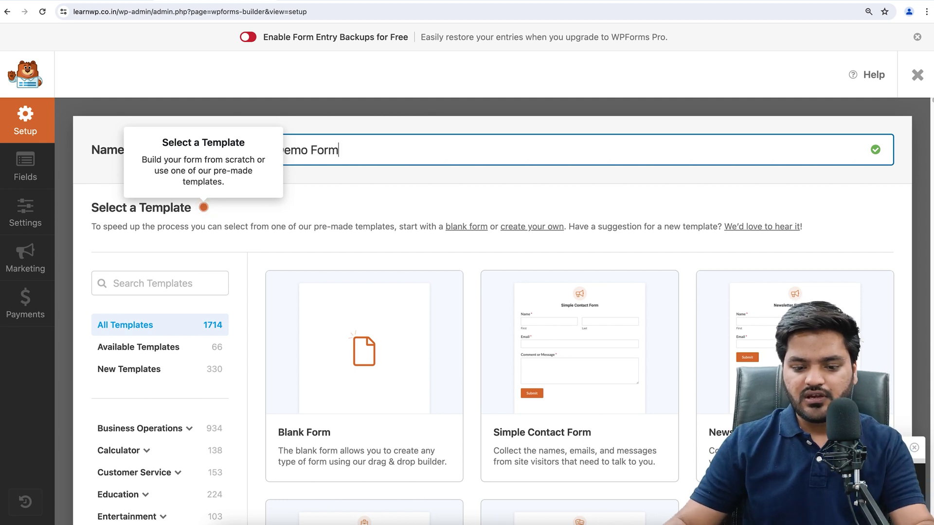
left_click(348, 204)
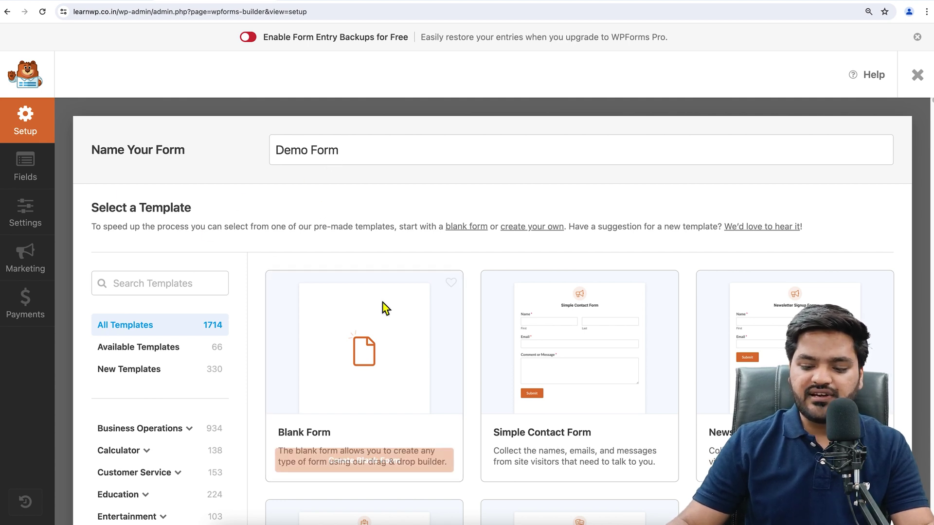
Build the form from the Simple Contact Form template.
scroll(389, 304, "down", 1)
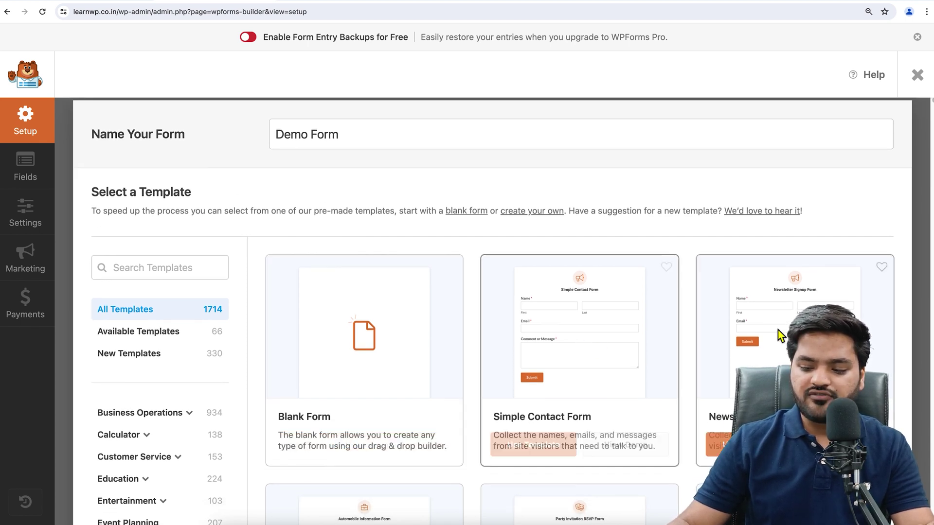
scroll(778, 333, "down", 5)
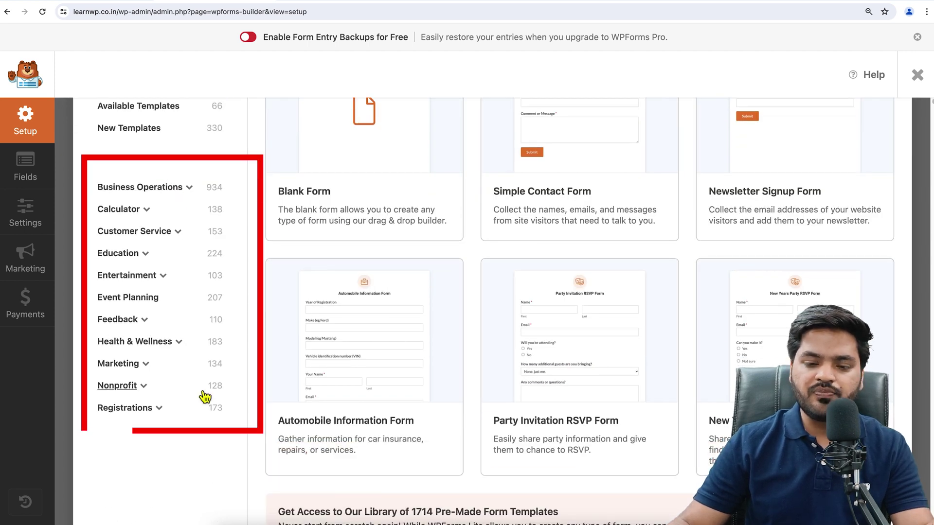
mouse_move(374, 377)
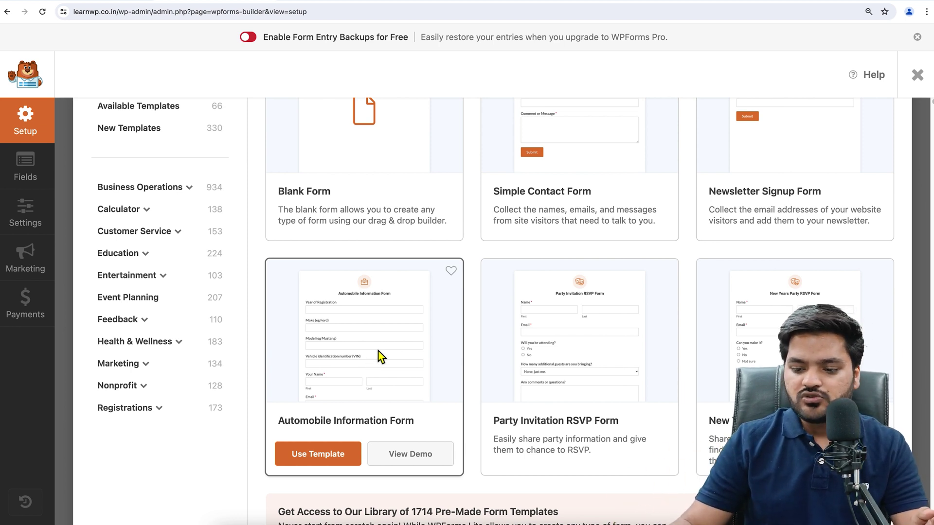
scroll(421, 343, "up", 3)
mouse_move(563, 267)
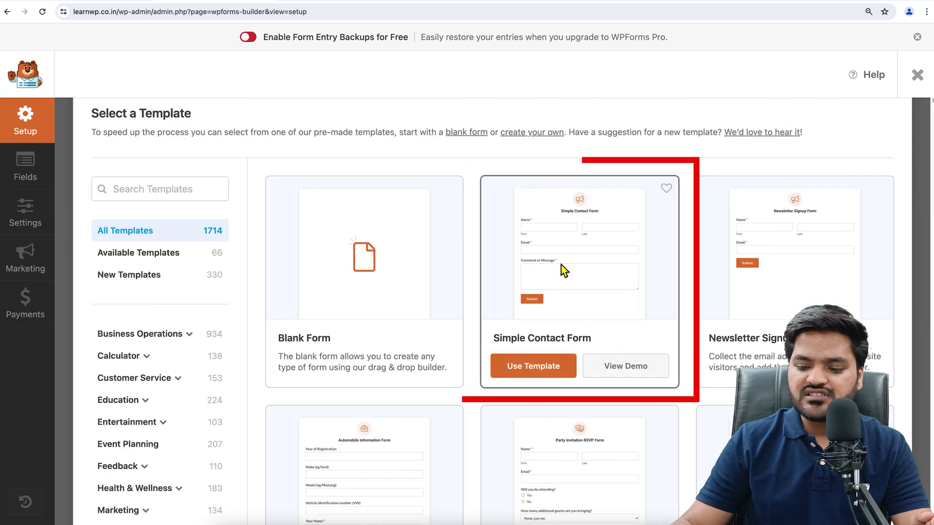
left_click(548, 375)
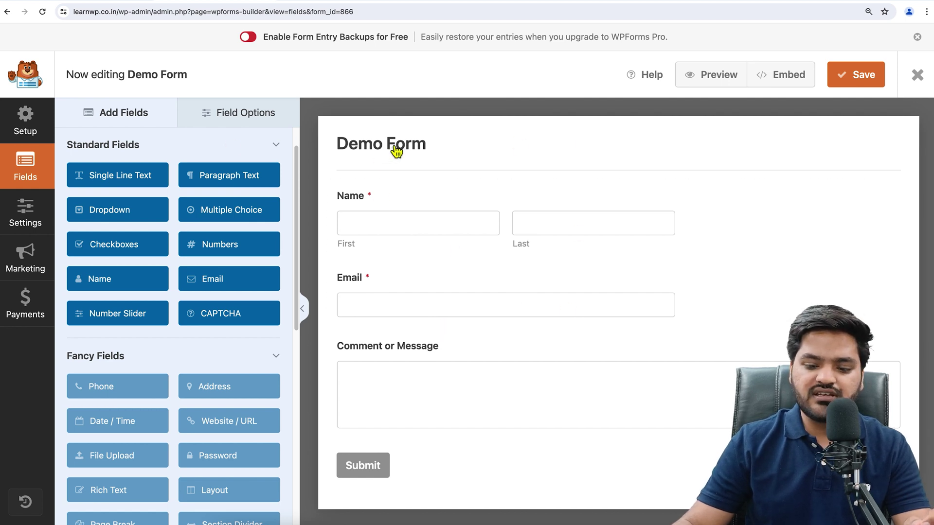
Set the Name field's format to Simple.
left_click(426, 237)
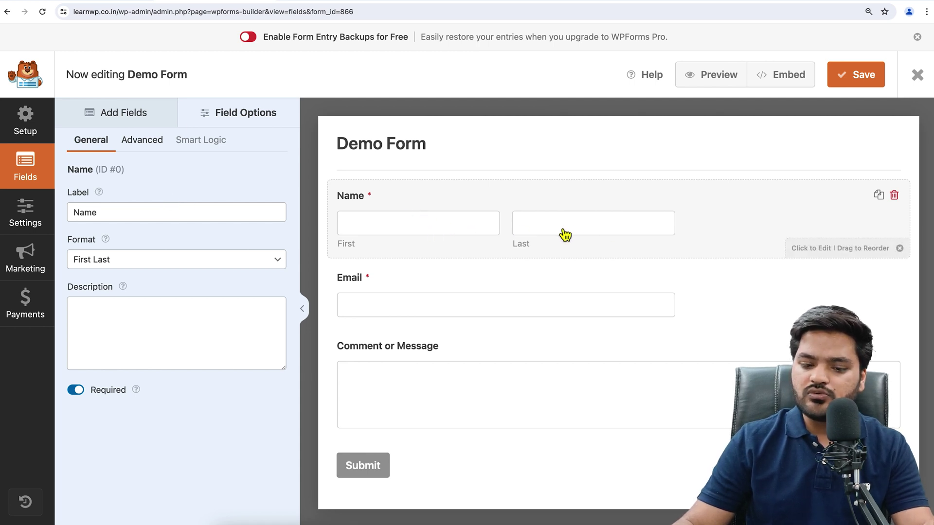
left_click(186, 265)
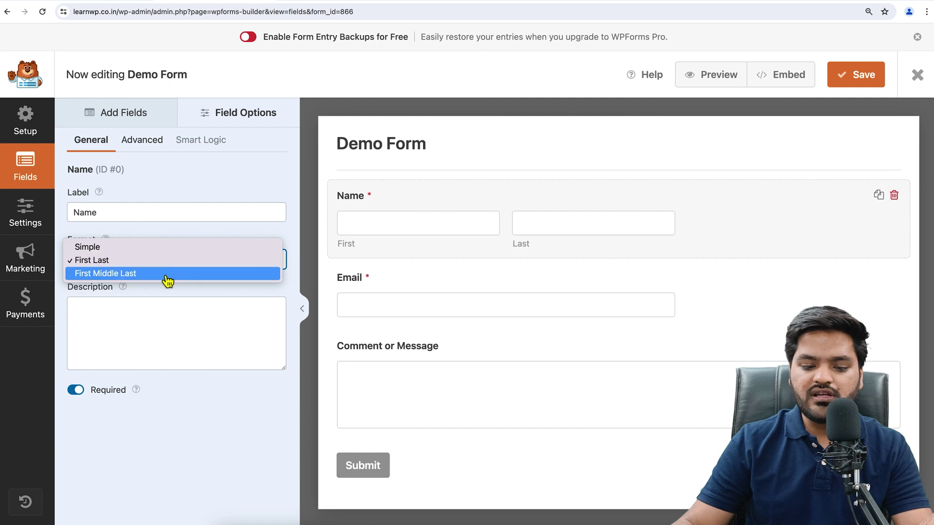
left_click(168, 250)
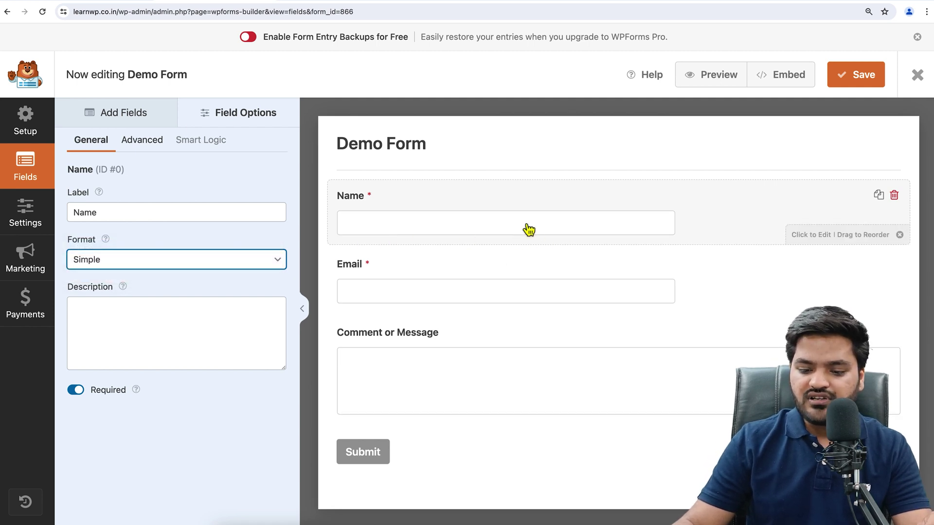
Try adding a Phone field from Fancy Fields, which is Pro-only.
left_click(501, 297)
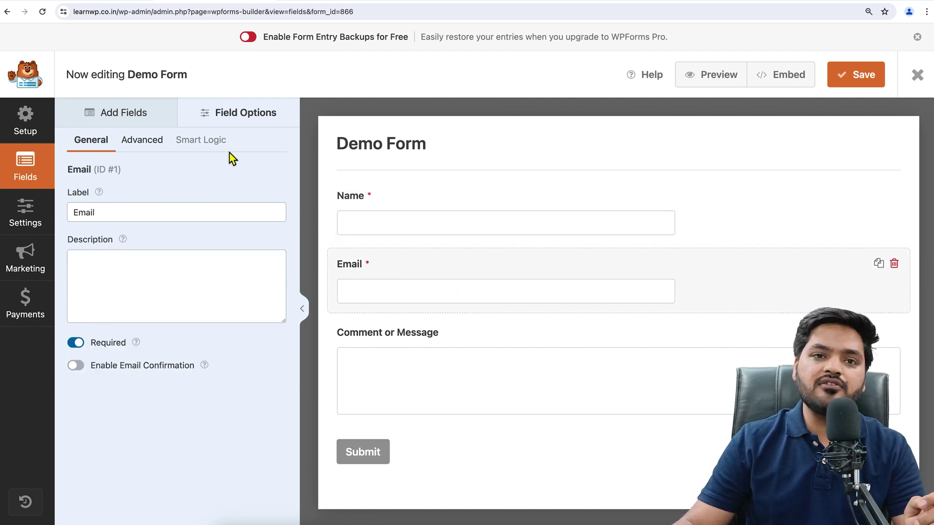
left_click(124, 117)
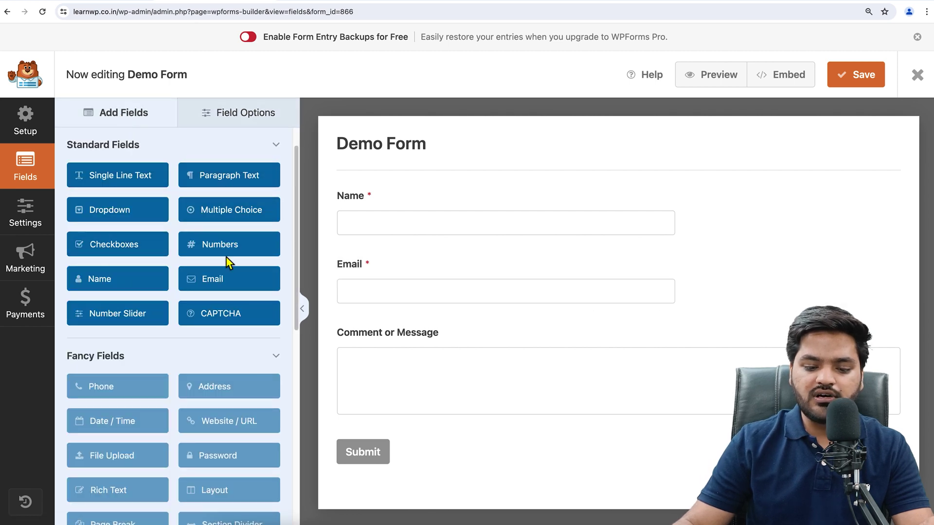
scroll(186, 307, "down", 3)
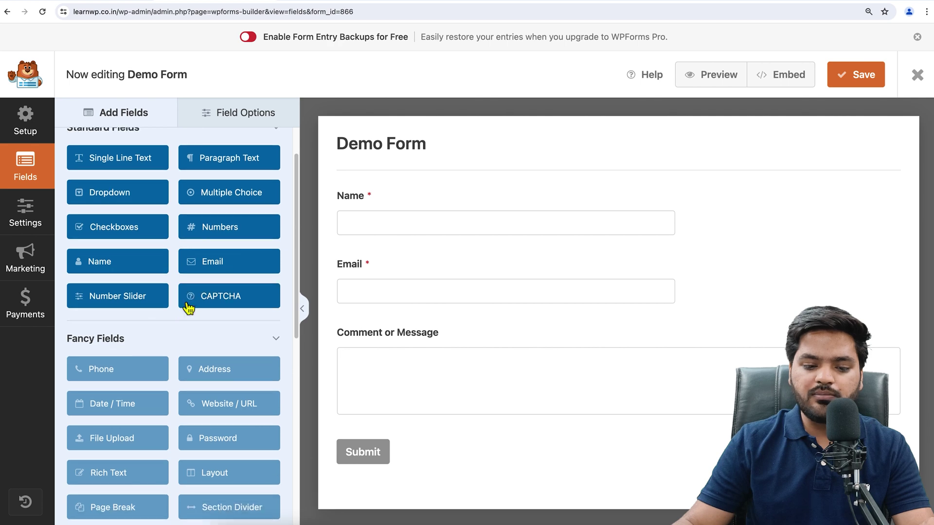
scroll(176, 283, "up", 4)
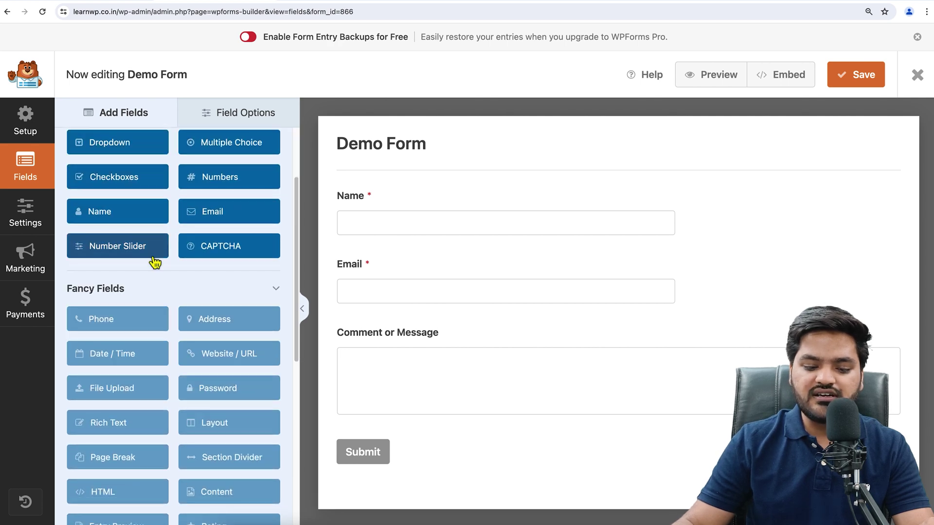
left_click(120, 322)
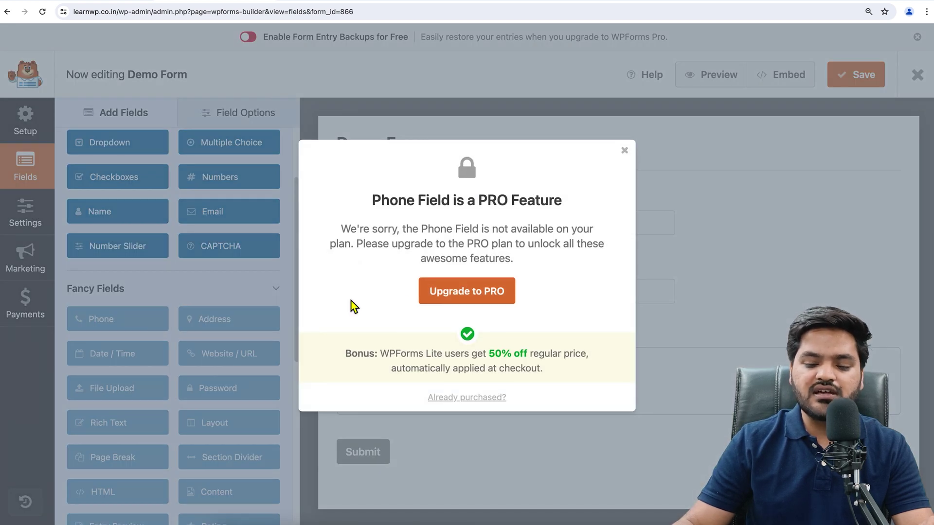
Add a Numbers field between Email and Comment or Message.
left_click(623, 151)
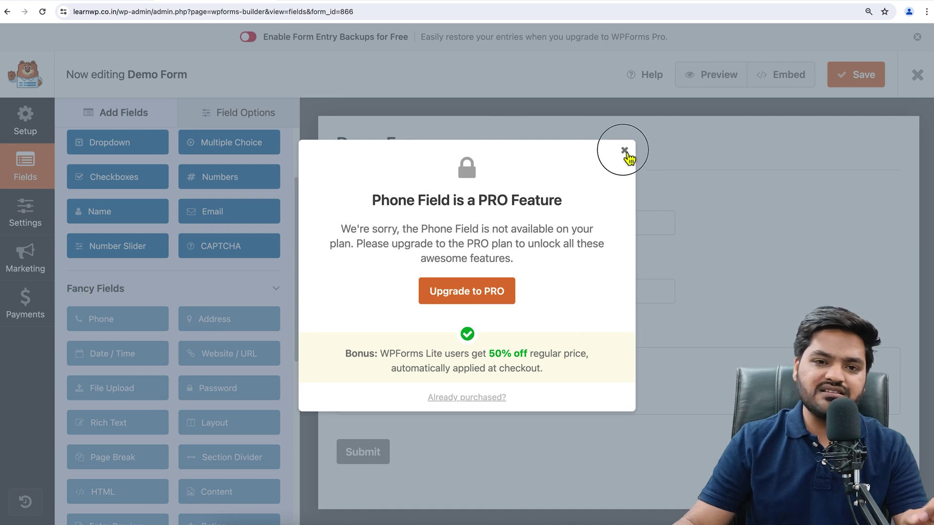
scroll(236, 263, "up", 1)
scroll(235, 260, "up", 3)
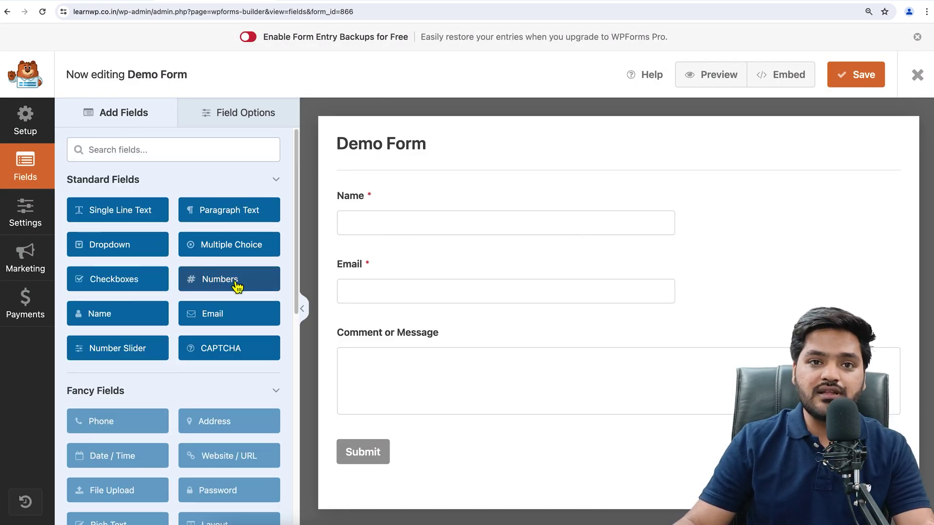
left_click_drag(230, 287, 388, 339)
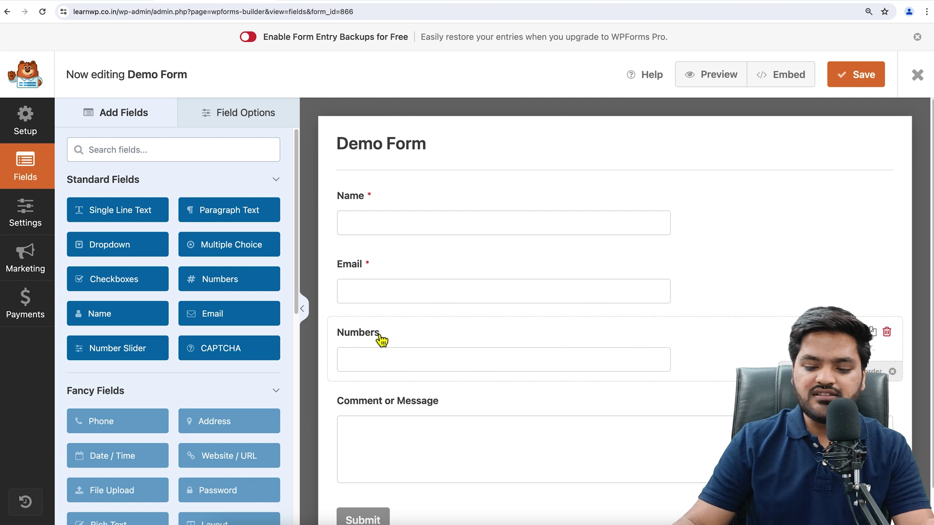
Label the Numbers field 'Mobile Number' and mark it required.
left_click(383, 340)
double_click(124, 214)
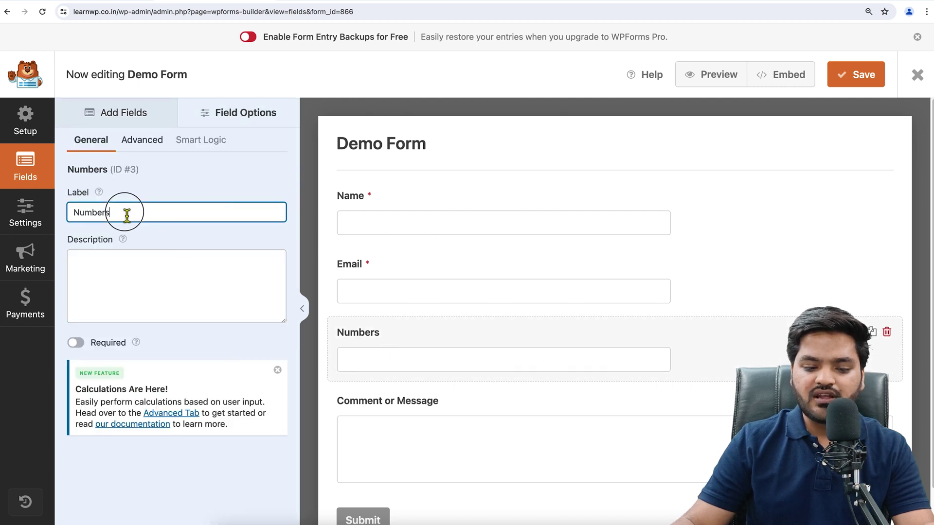
type("Mob")
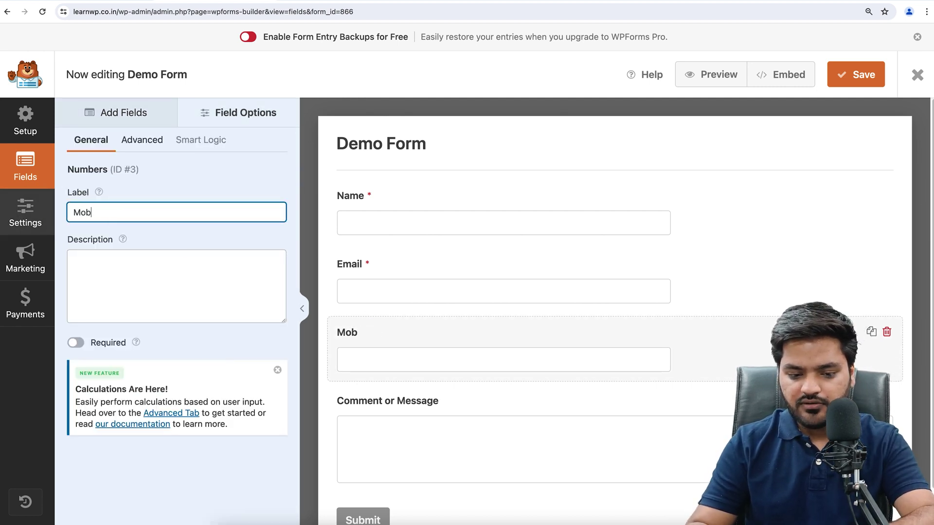
type("ile Number")
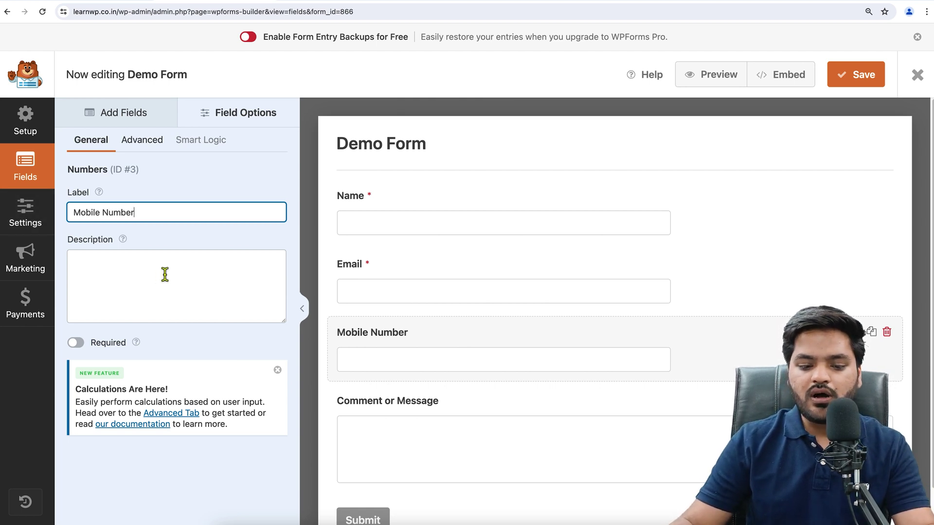
left_click(76, 343)
Set Field Size to Large for the Mobile Number, Email and Name fields.
left_click(142, 141)
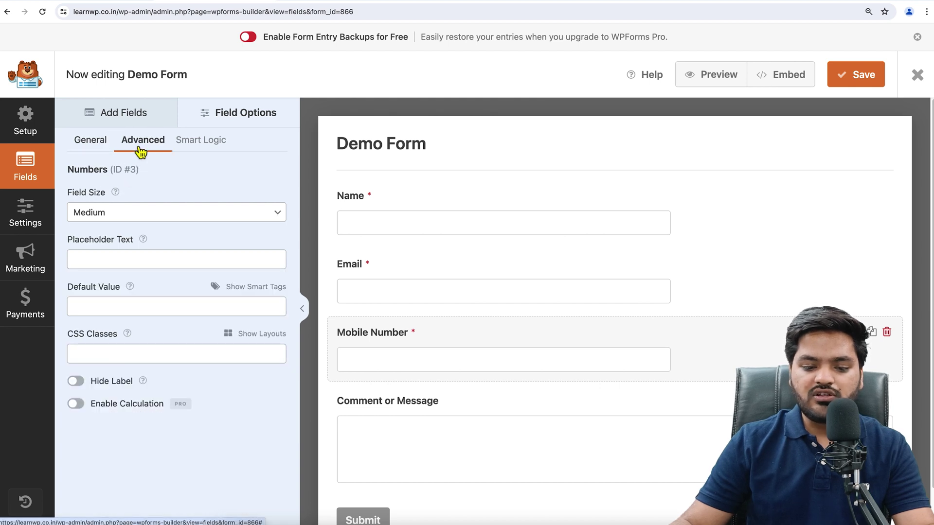
left_click(145, 213)
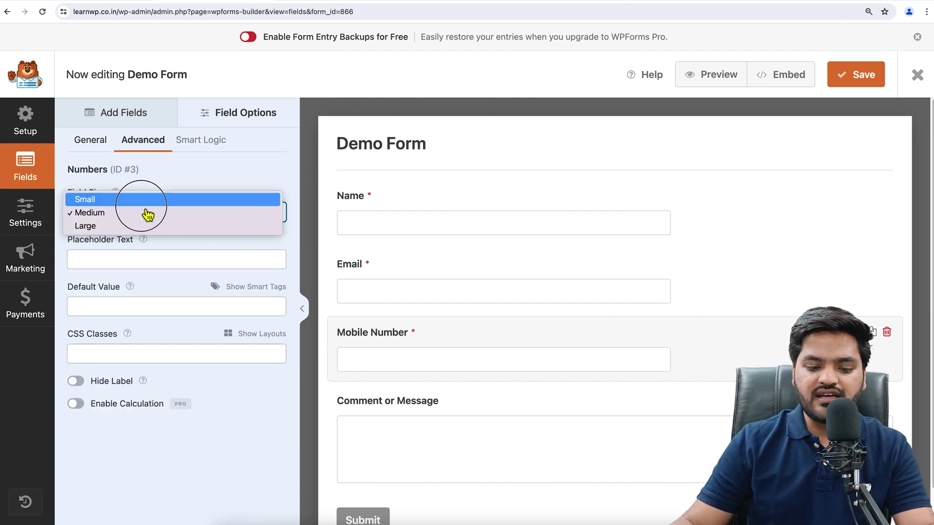
left_click(139, 226)
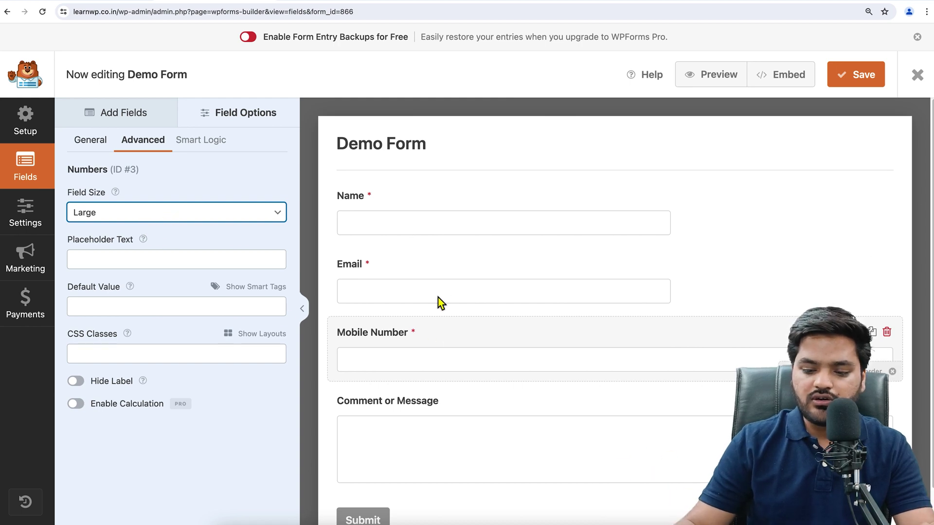
left_click(422, 301)
left_click(151, 145)
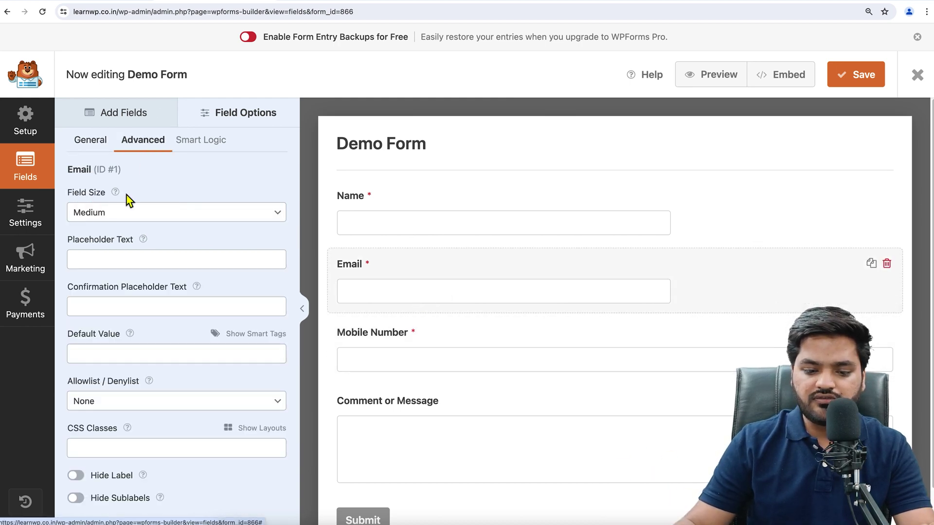
left_click(129, 216)
left_click(131, 229)
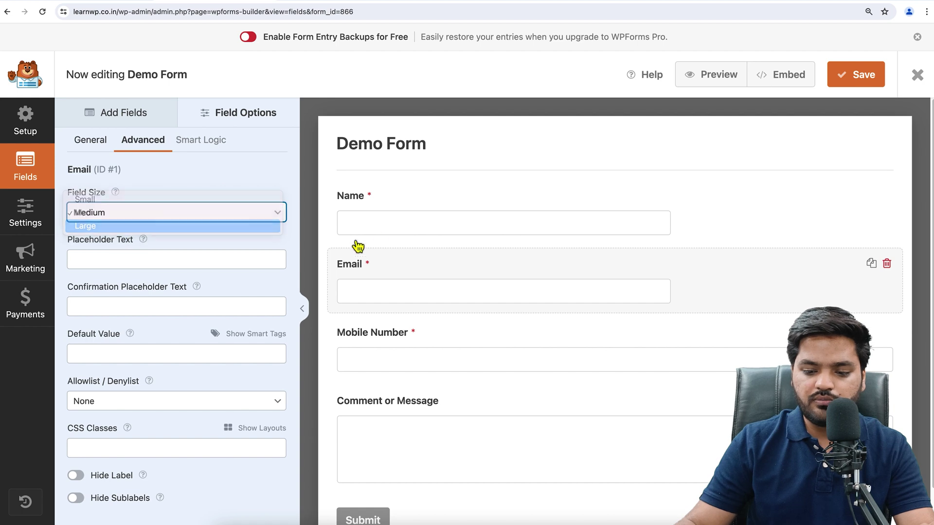
left_click(384, 234)
left_click(143, 140)
left_click(149, 219)
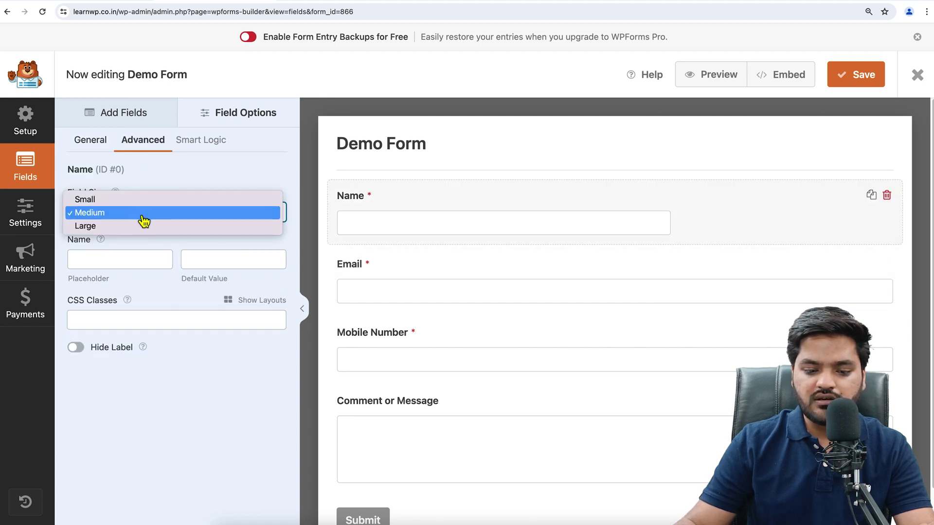
left_click(155, 225)
Check Pro-only Smart Logic on Mobile Number, dismiss the notice, and open the form settings.
left_click(419, 346)
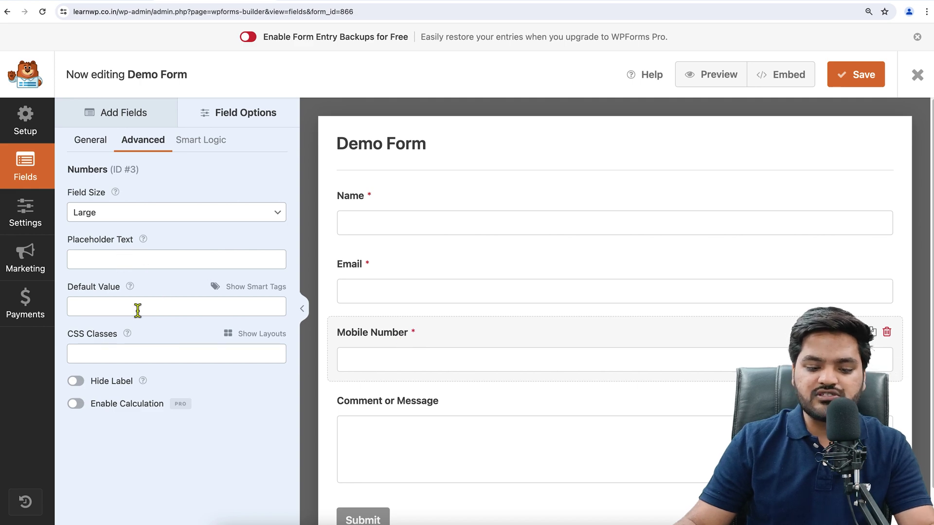
left_click(210, 144)
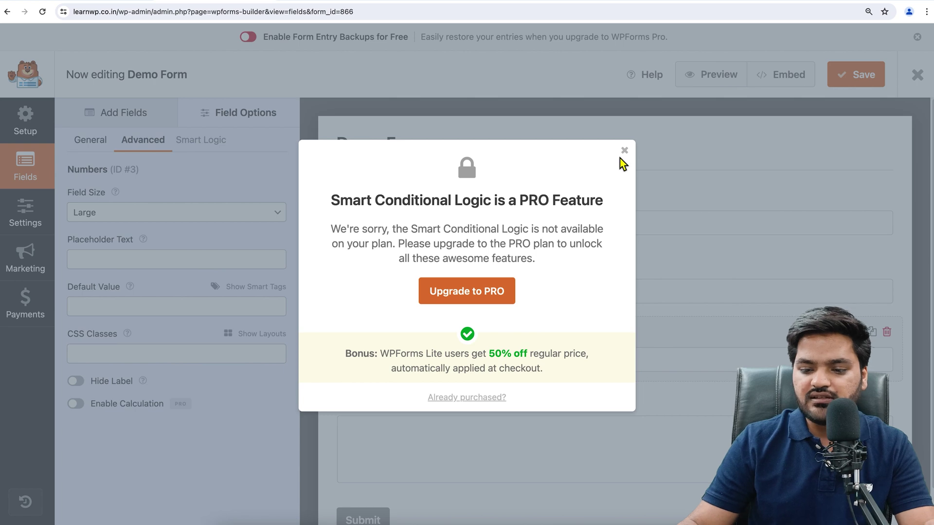
left_click(625, 151)
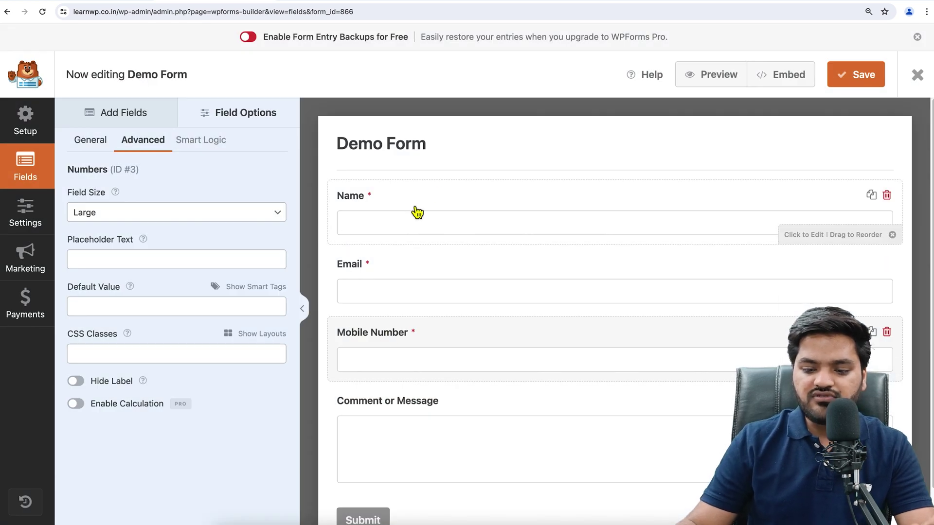
scroll(406, 331, "down", 2)
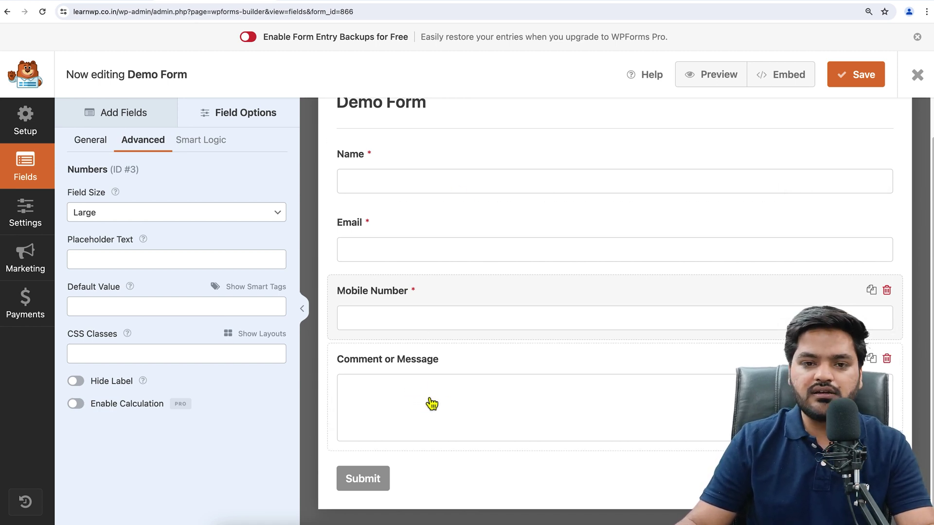
left_click(339, 319)
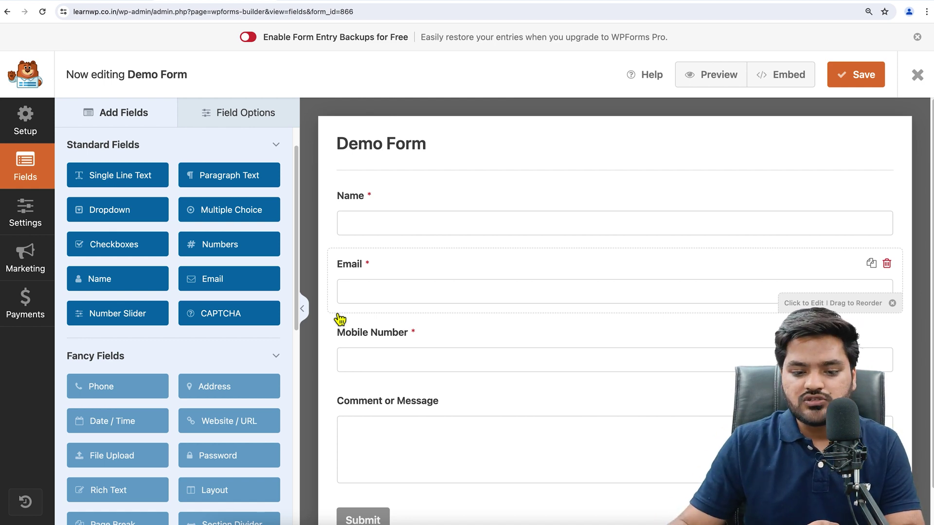
left_click(30, 216)
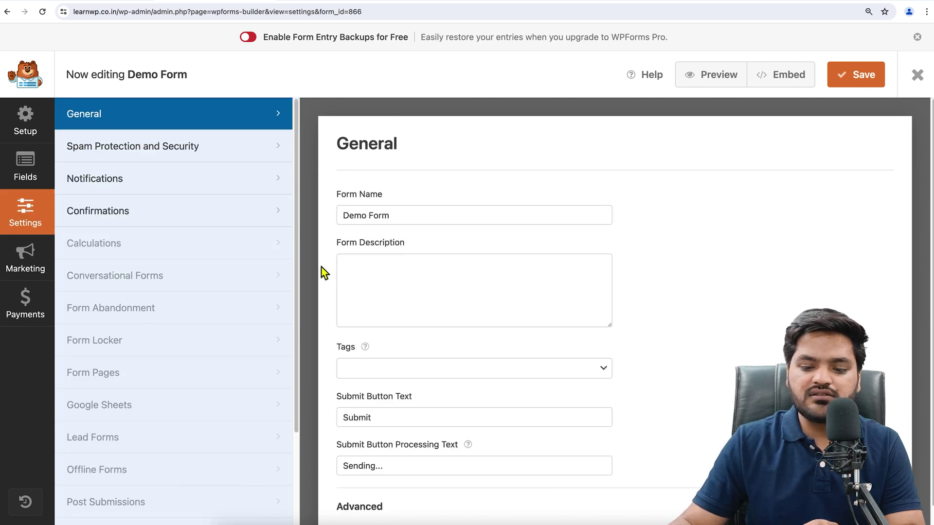
Open the Default Notification and review its {admin_email} Send To address.
scroll(381, 237, "down", 1)
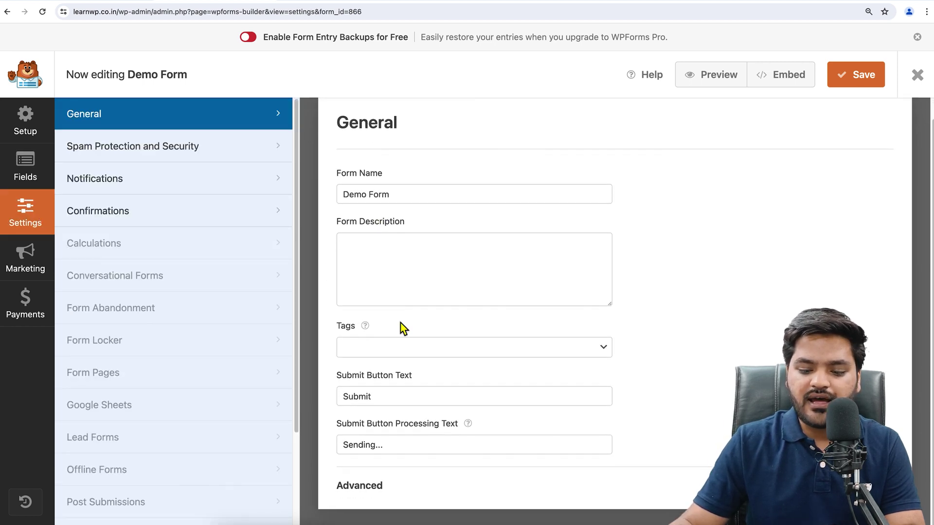
left_click(161, 189)
scroll(332, 346, "down", 1)
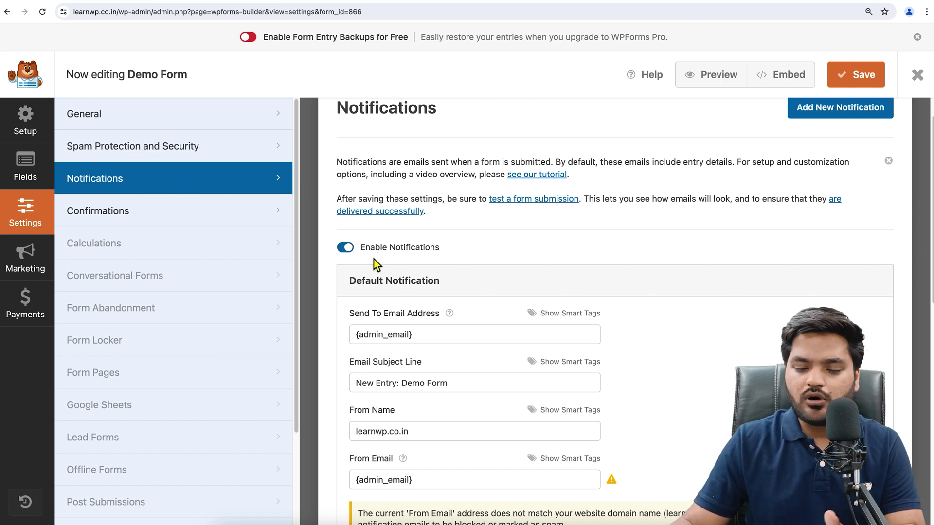
scroll(377, 309, "down", 1)
left_click_drag(351, 295, 402, 300)
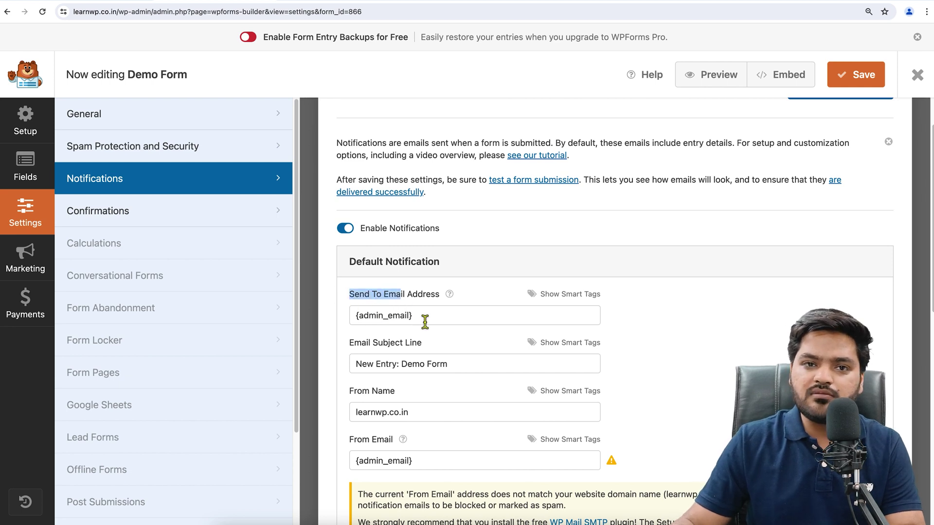
left_click_drag(430, 321, 355, 317)
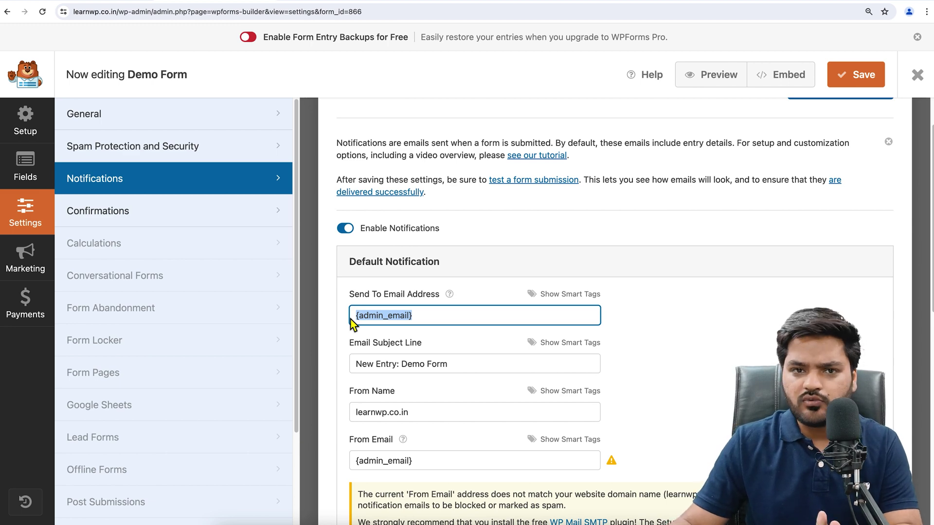
Review the remaining notification fields and save Demo Form.
scroll(352, 331, "down", 1)
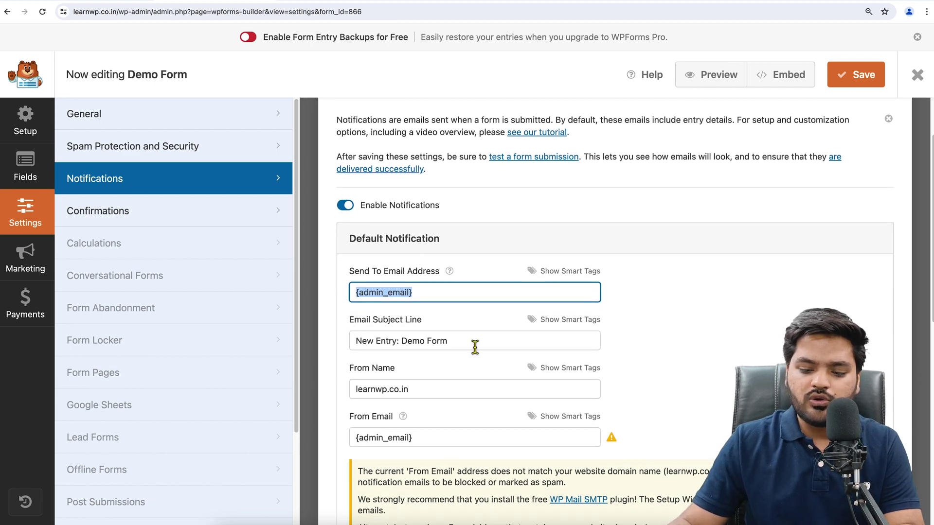
scroll(445, 379, "down", 4)
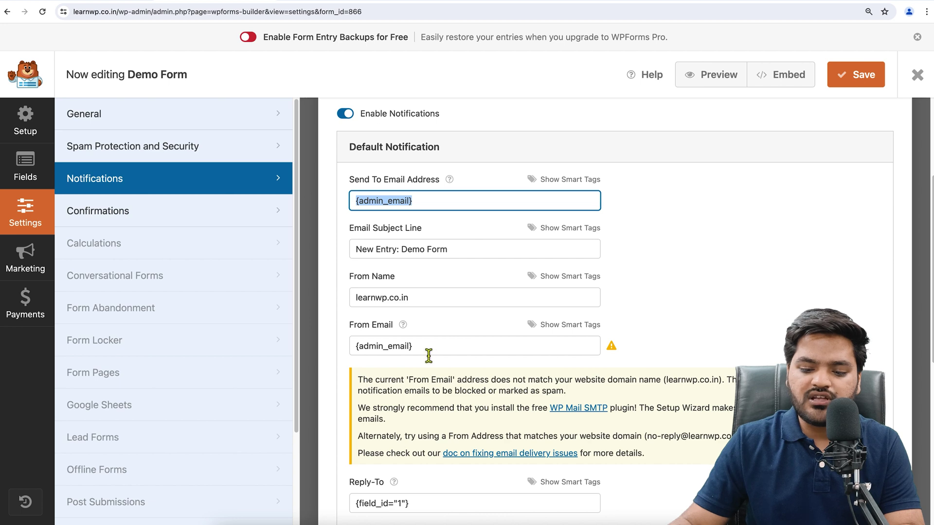
scroll(430, 354, "down", 10)
scroll(424, 332, "down", 5)
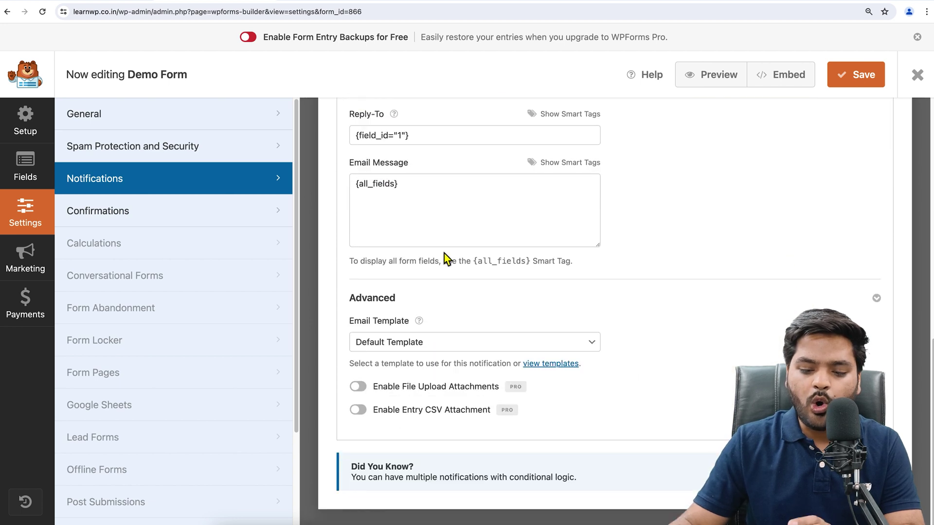
scroll(453, 395, "up", 20)
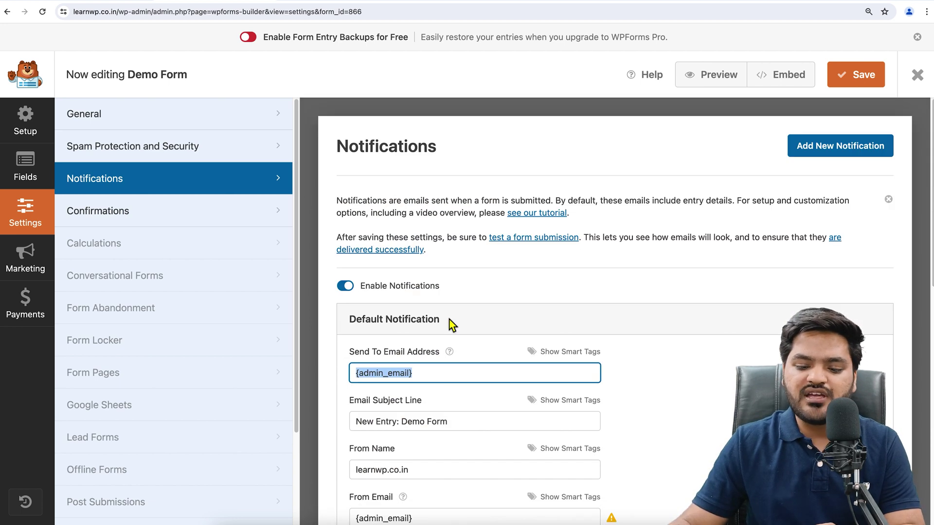
left_click(434, 377)
left_click_drag(433, 377, 349, 375)
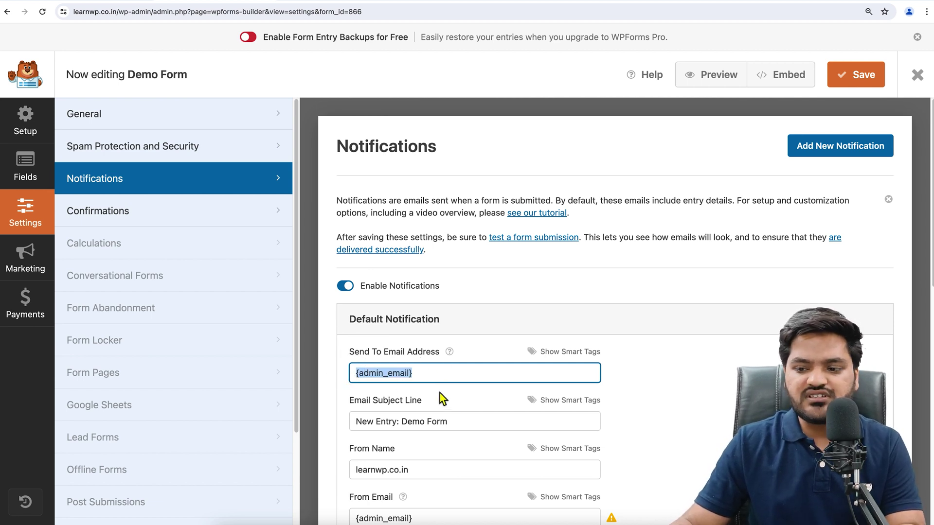
left_click(849, 76)
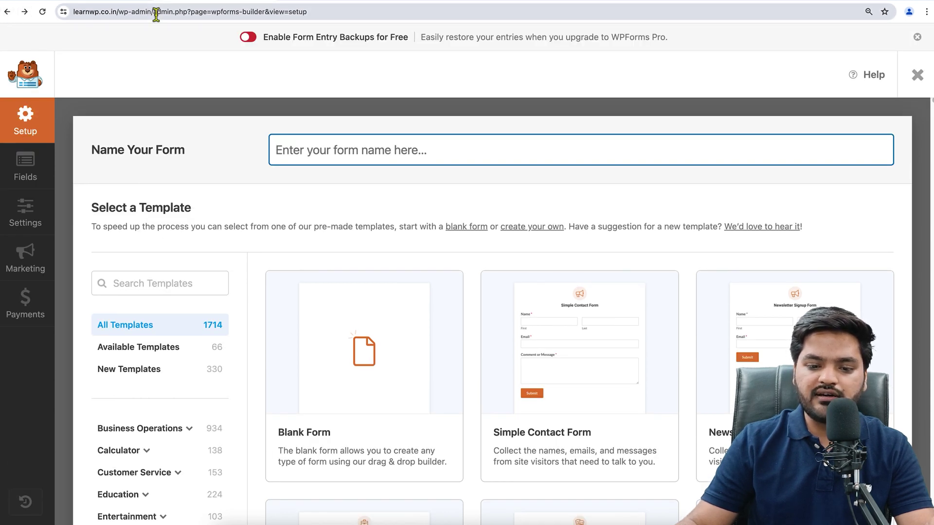
Return to the dashboard at learnwp.co.in/wp-admin/ and list all WPForms forms.
left_click_drag(155, 15, 334, 31)
key("BackSpace")
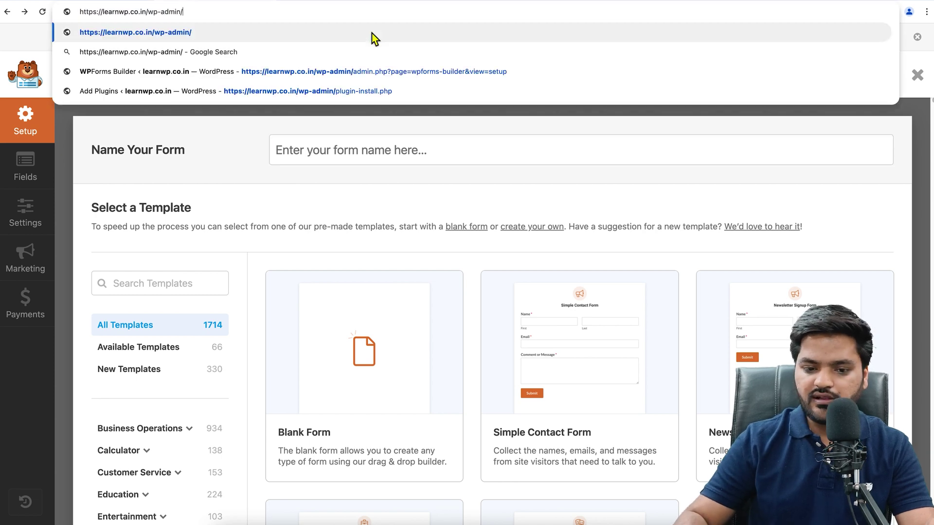
key("Return")
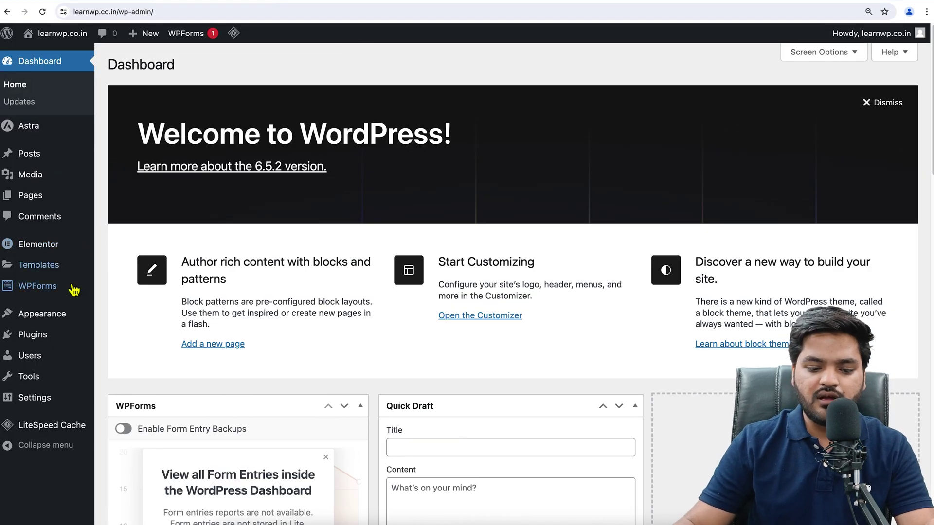
left_click(64, 289)
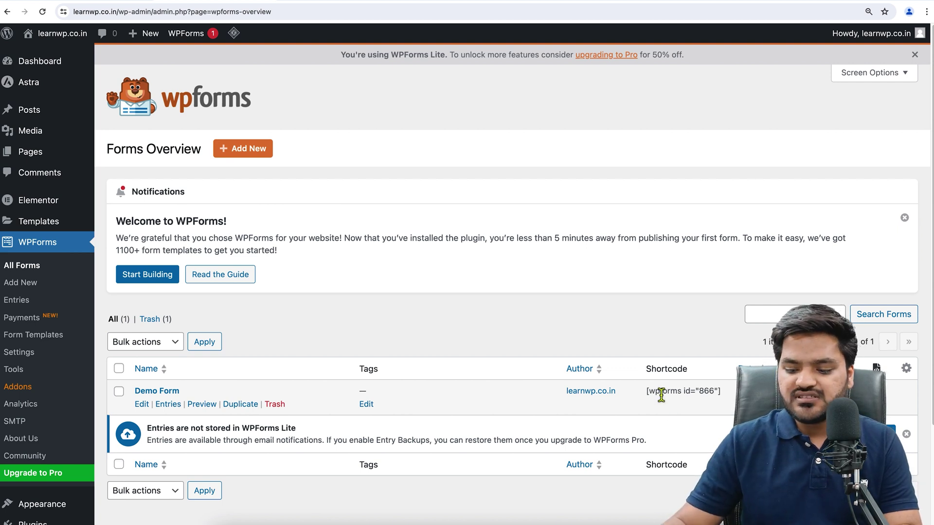
Copy the Demo Form shortcode [wpforms id="866"].
left_click_drag(646, 395, 716, 397)
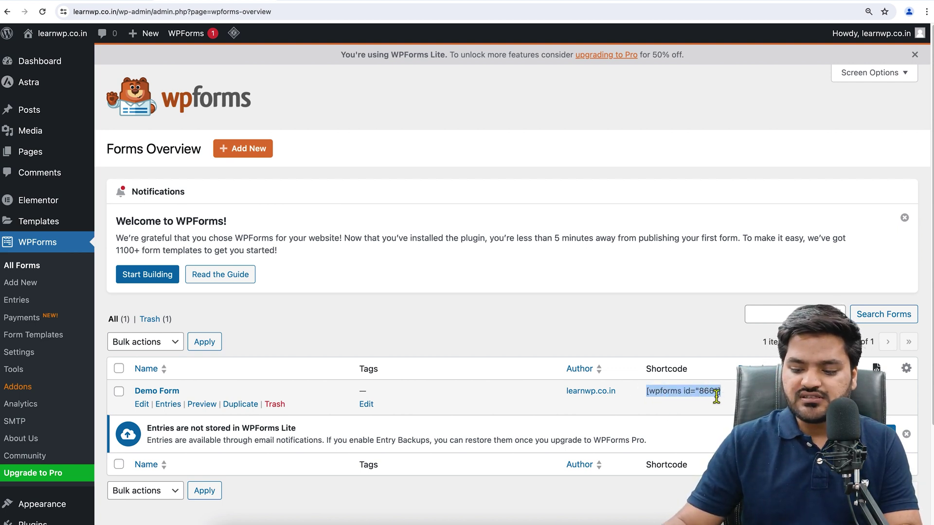
right_click(712, 394)
left_click(722, 414)
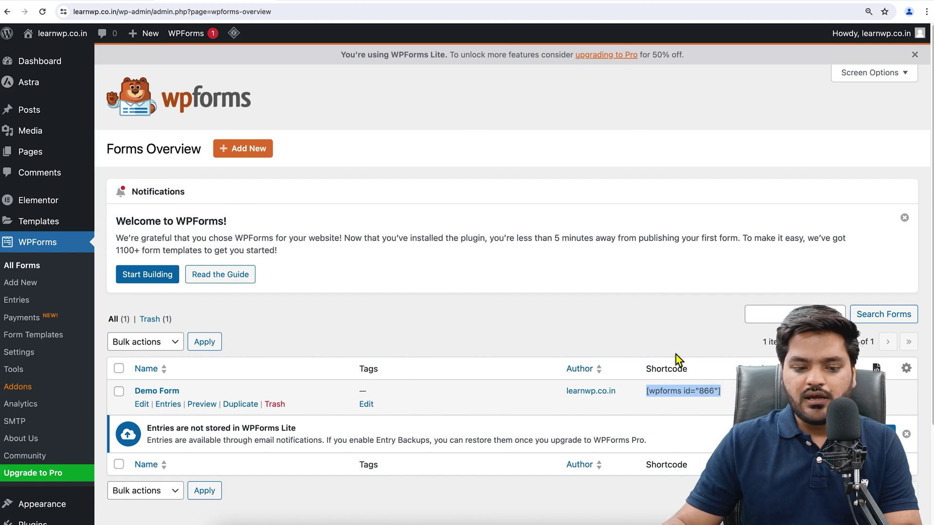
View the site's front page in Elementor and dismiss the Elementor AI notification.
left_click(53, 156)
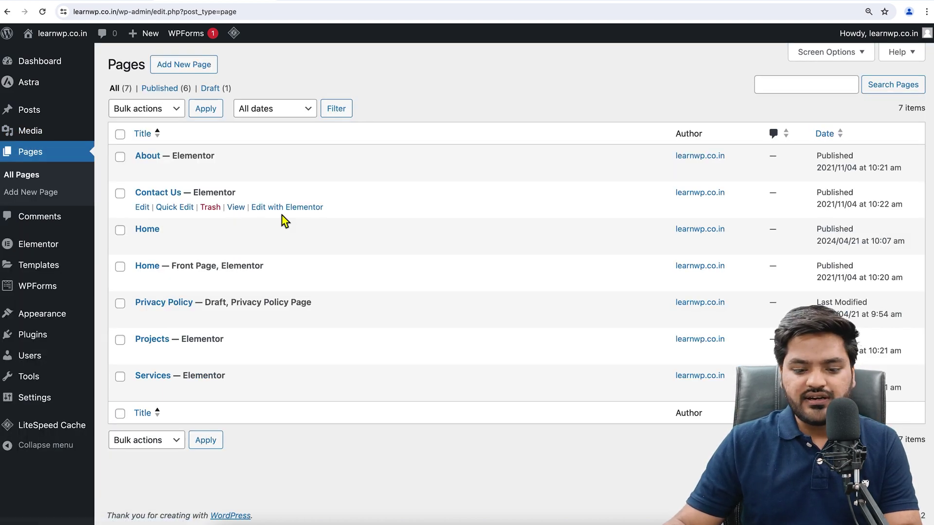
left_click(62, 33)
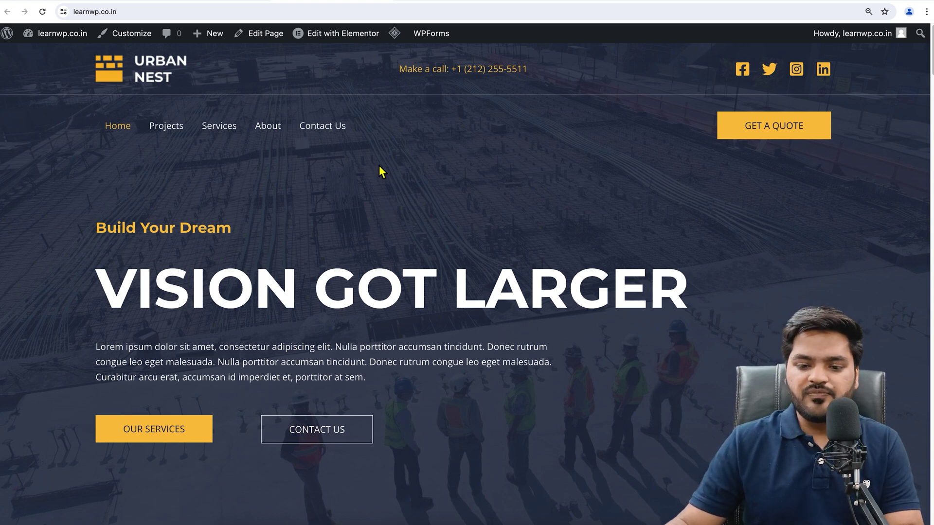
mouse_move(328, 42)
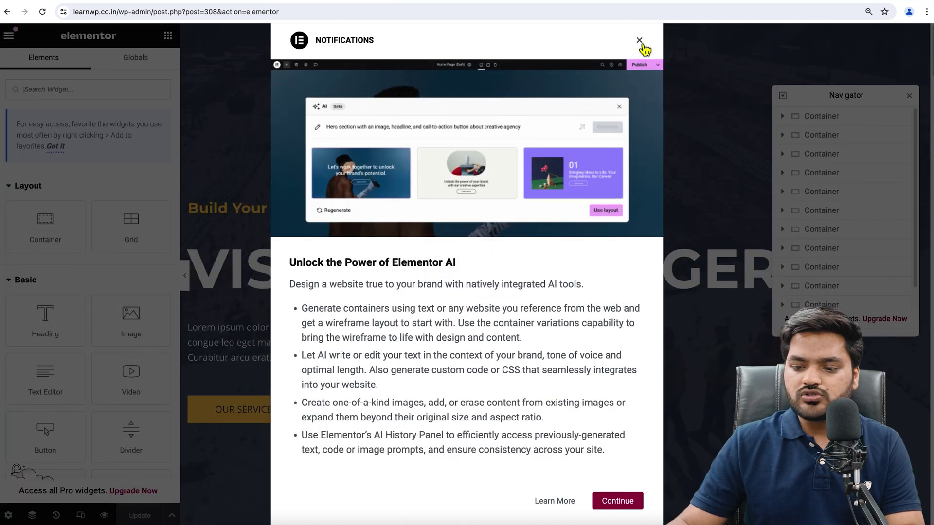
left_click(640, 42)
Close the Navigator and duplicate the hero container beside the original.
left_click(908, 98)
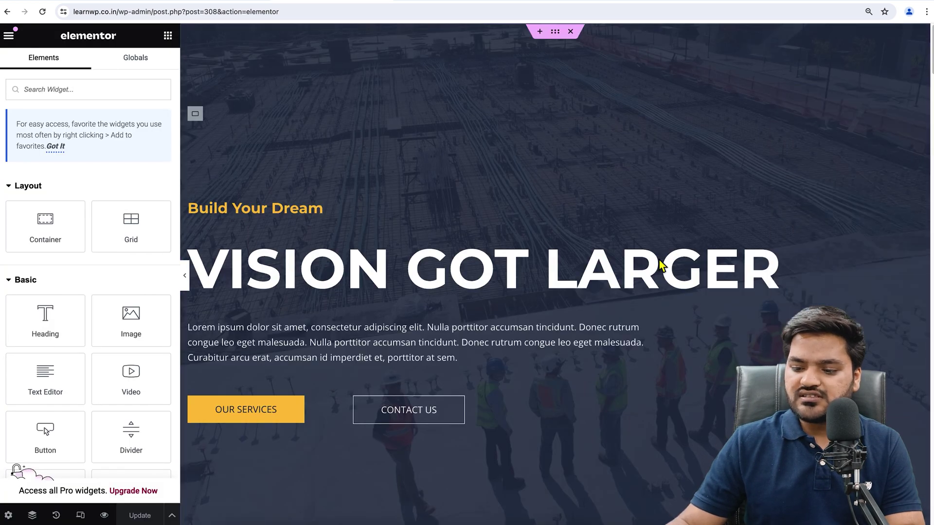
right_click(200, 117)
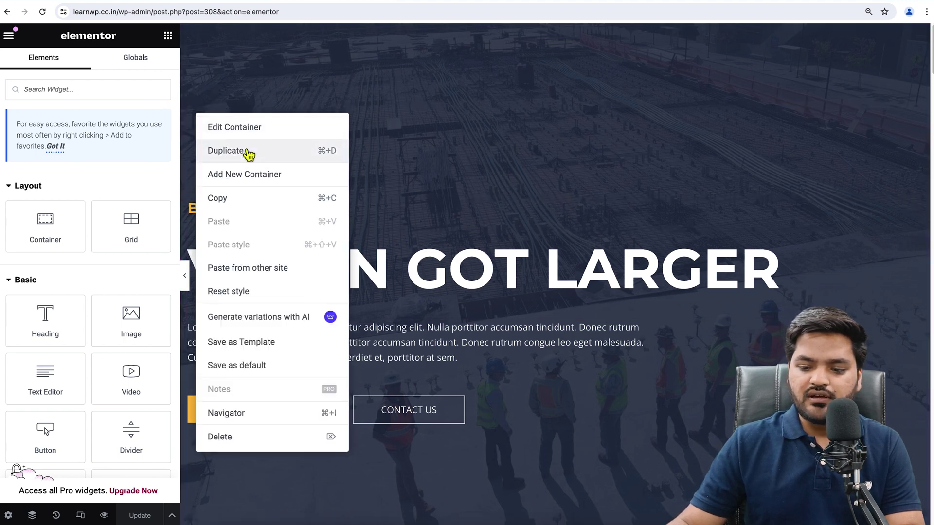
left_click(248, 154)
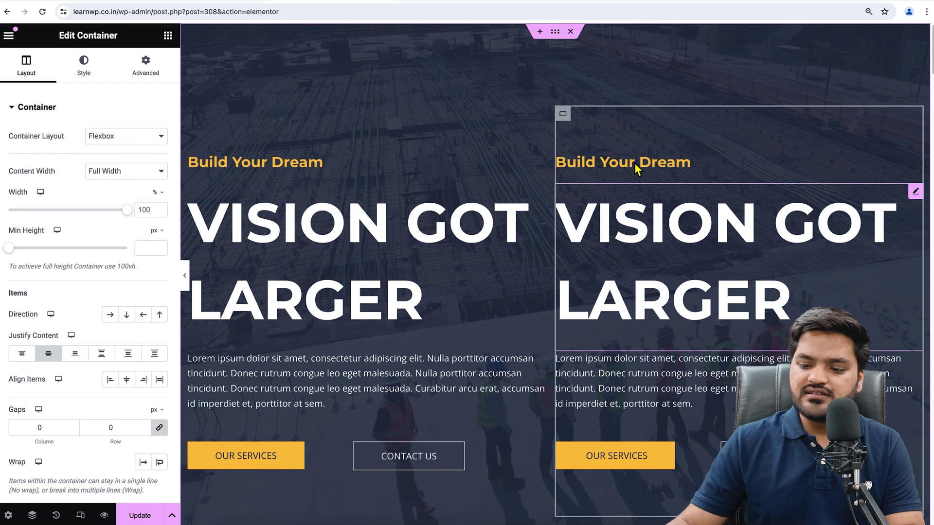
Delete the copy's headings, Lorem ipsum paragraph, and CONTACT US and OUR SERVICES buttons.
right_click(916, 165)
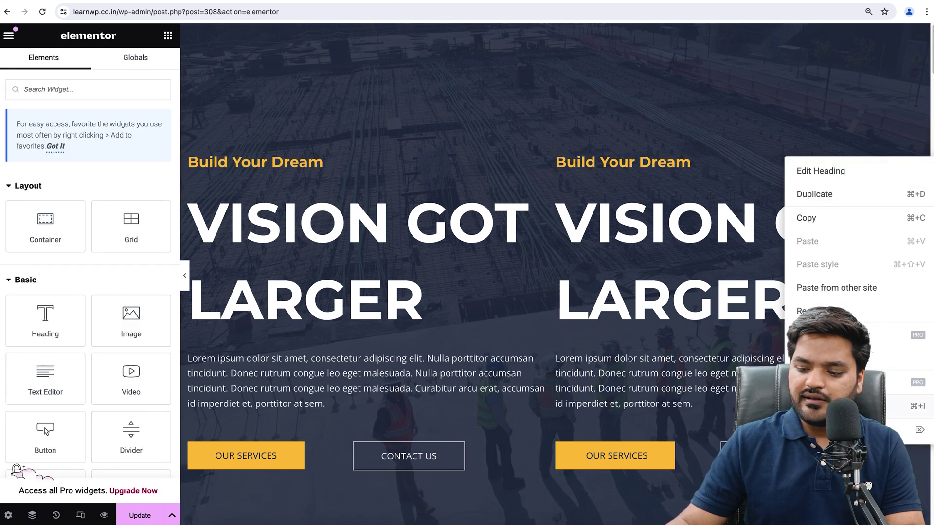
left_click(856, 430)
right_click(921, 181)
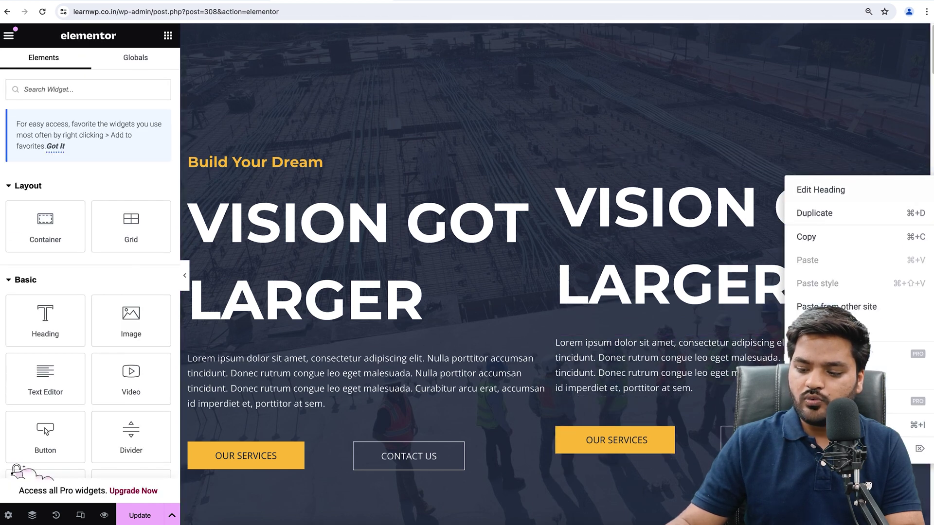
left_click(902, 440)
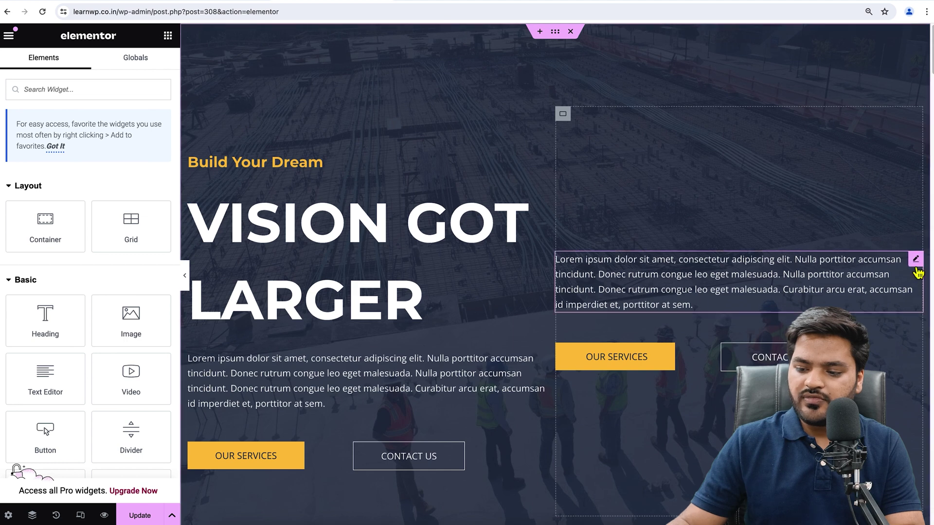
right_click(917, 258)
left_click(856, 512)
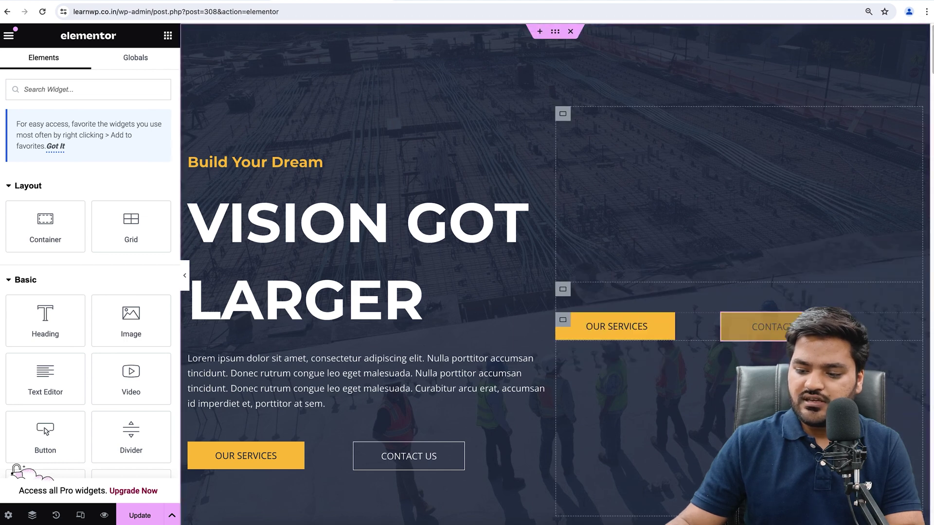
right_click(778, 327)
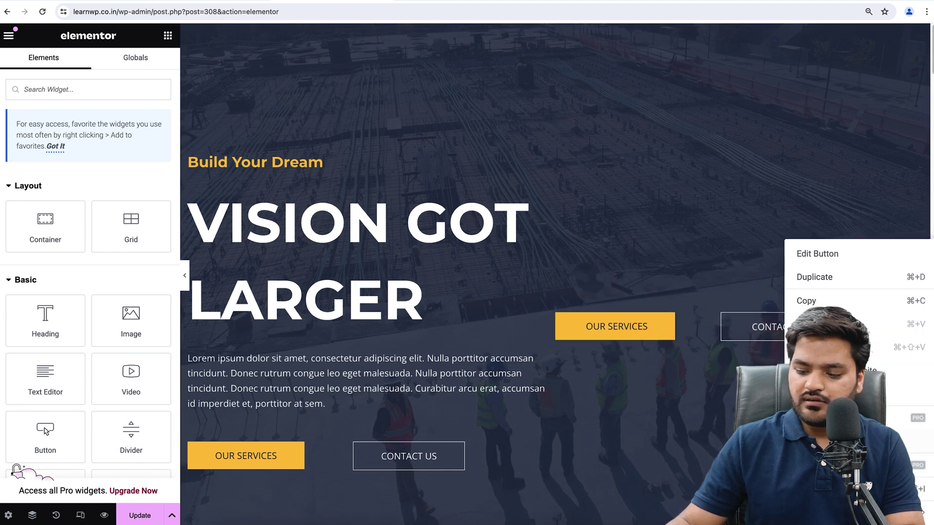
left_click(836, 511)
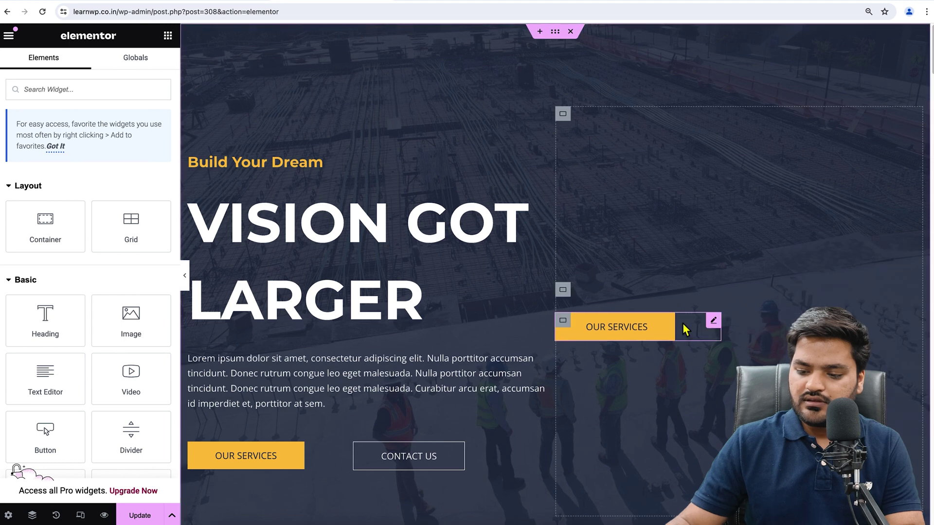
right_click(565, 292)
left_click(607, 515)
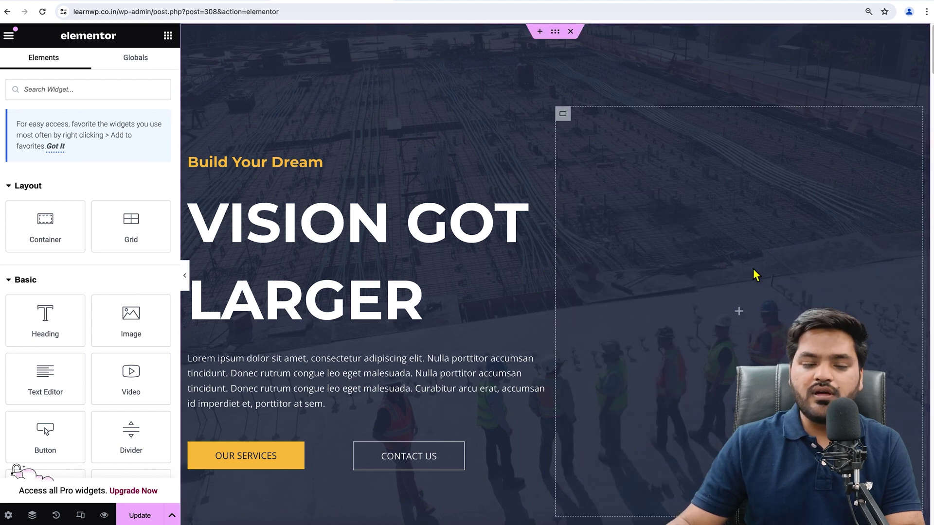
Add a Shortcode widget to the empty right column, paste the Demo Form shortcode, and apply it.
left_click(108, 94)
type("short")
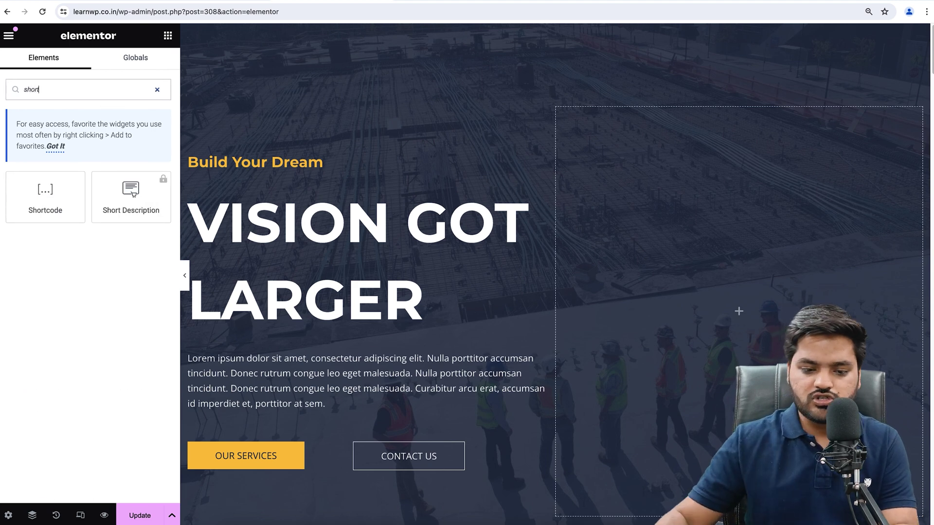
left_click_drag(65, 192, 722, 301)
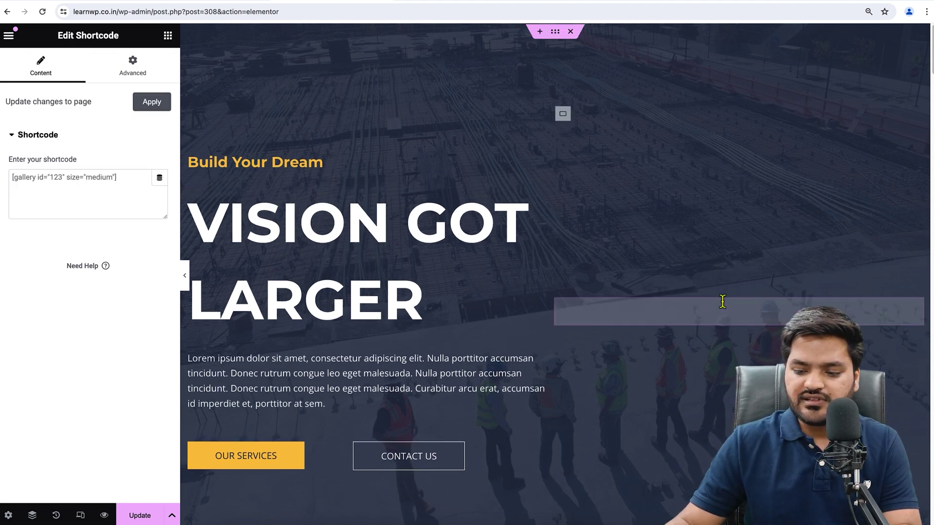
right_click(124, 182)
left_click(139, 246)
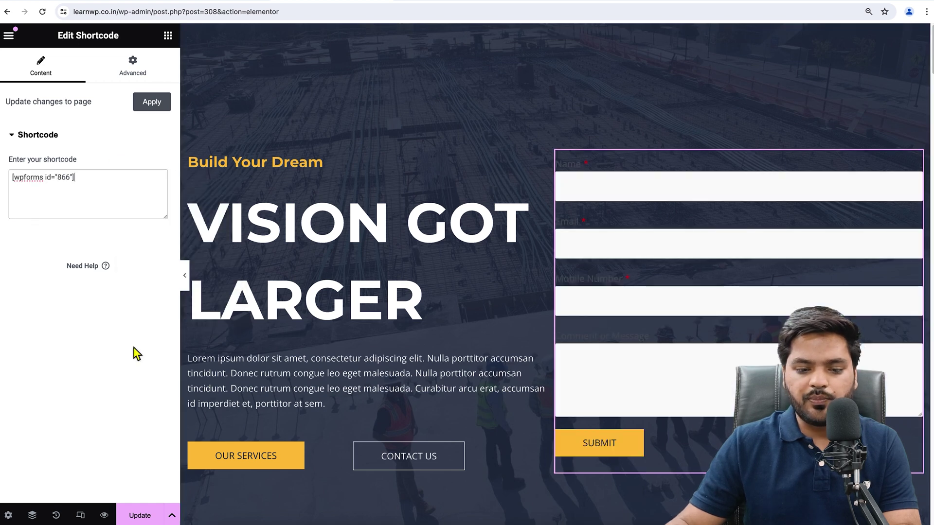
left_click(153, 104)
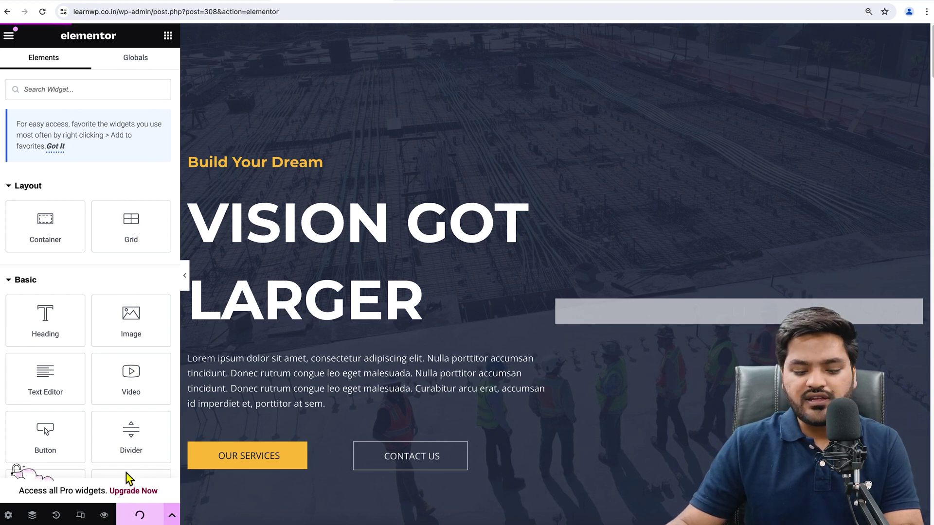
left_click(105, 515)
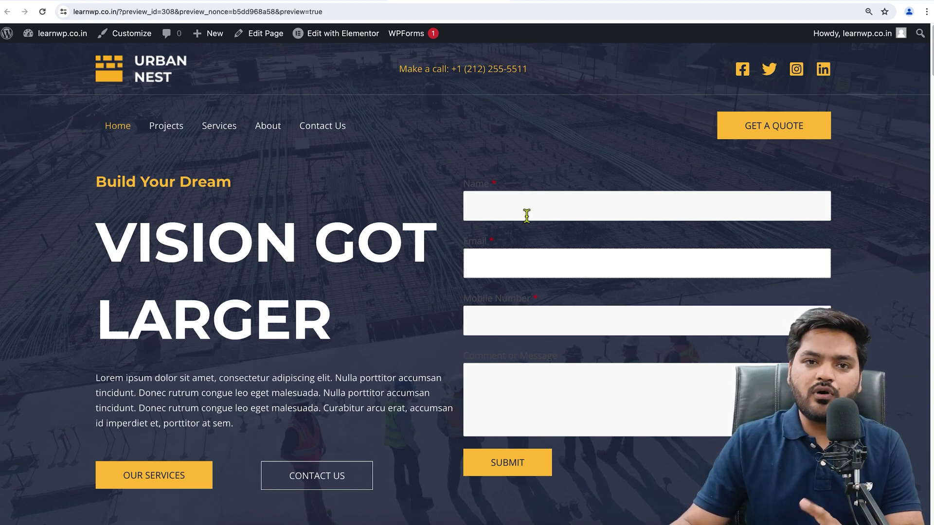
Return to the WordPress Pages list after previewing the front page with the form.
left_click(386, 1)
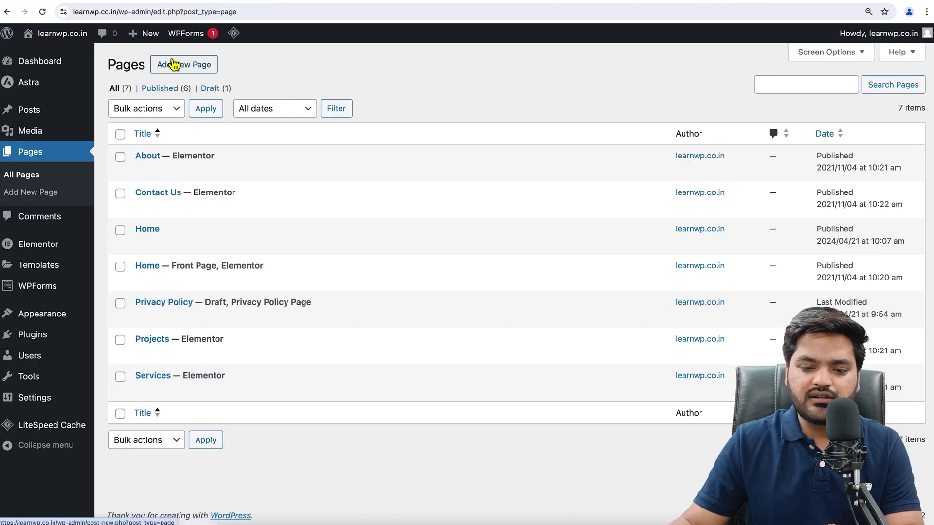
Paste [wpforms id="866"] under the Home page title in the block editor, update, and view it live.
left_click(185, 72)
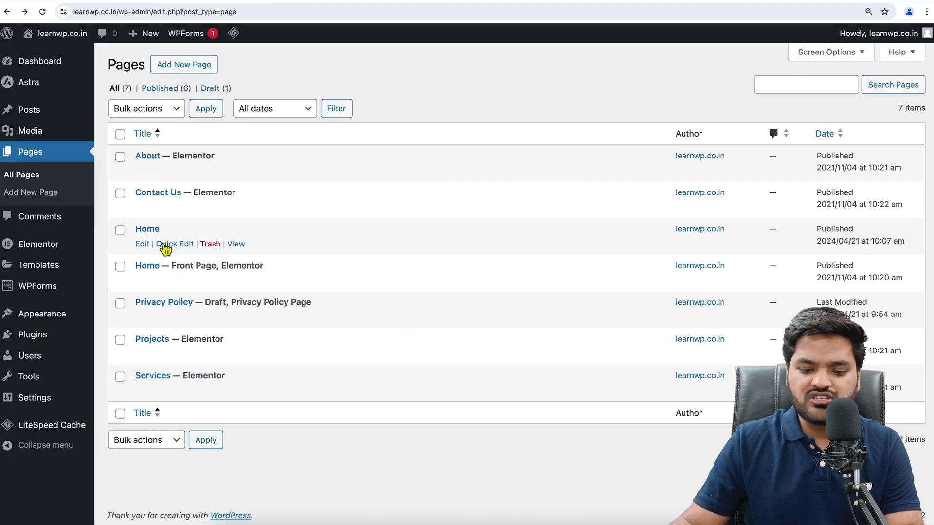
left_click(142, 244)
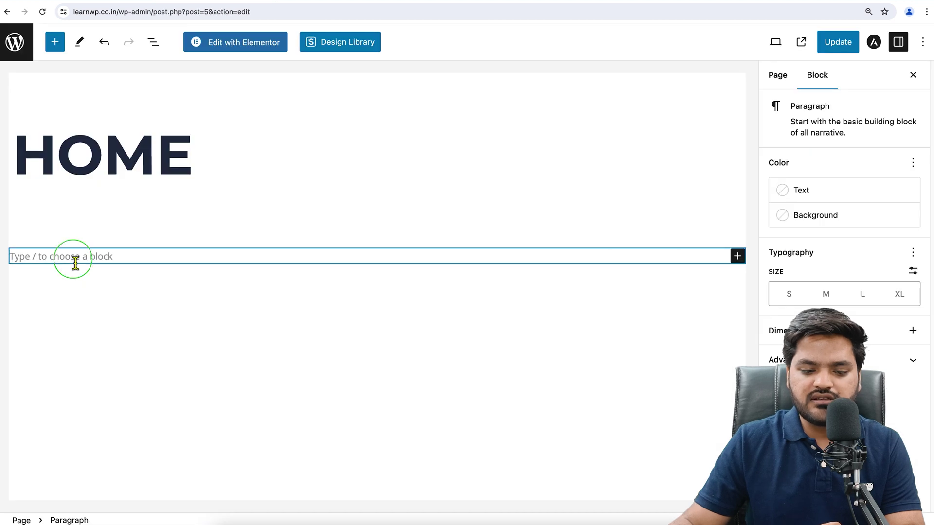
right_click(76, 260)
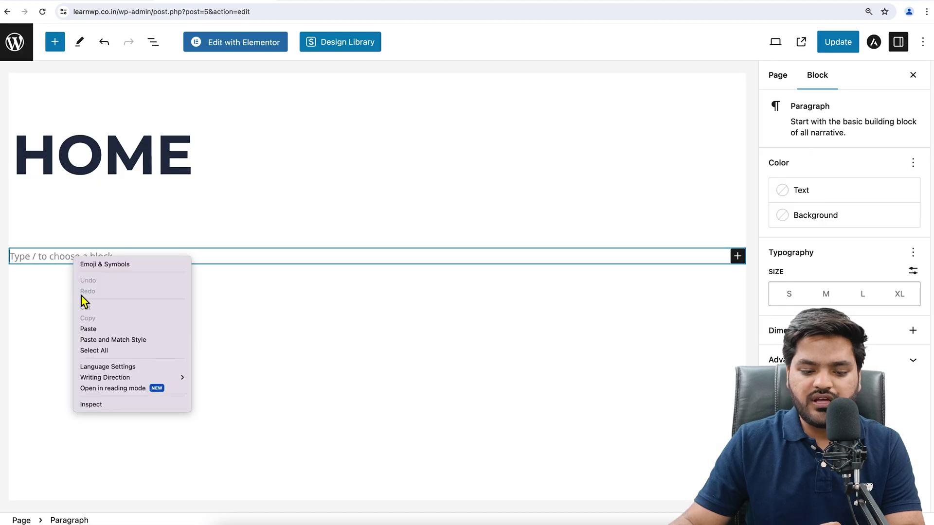
left_click(86, 333)
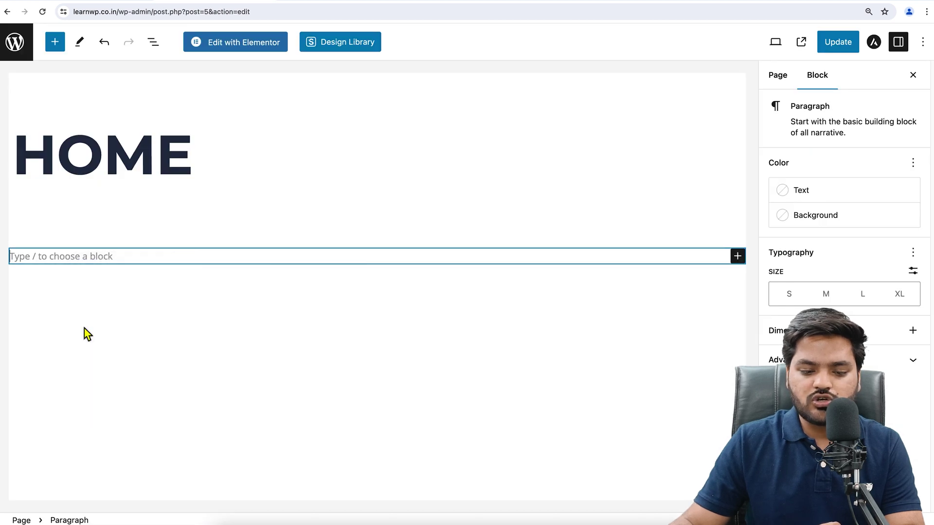
left_click(839, 43)
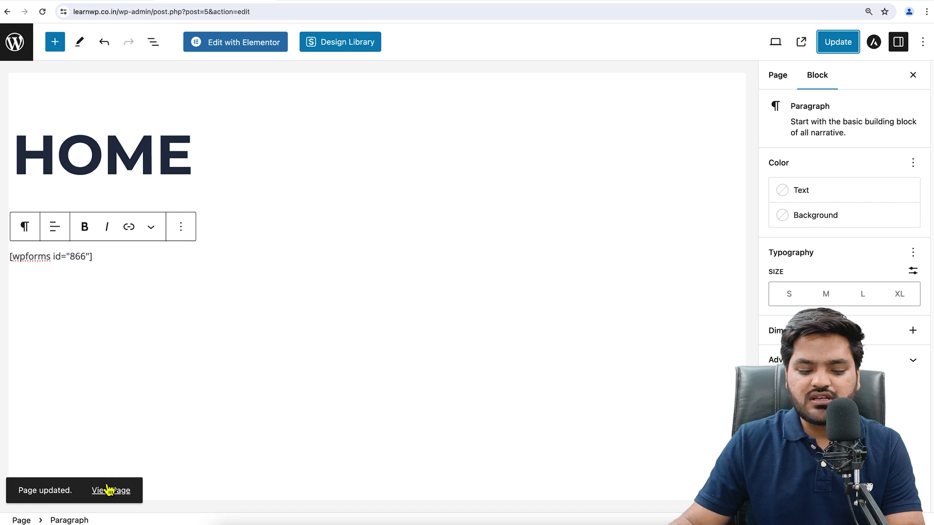
left_click(111, 493)
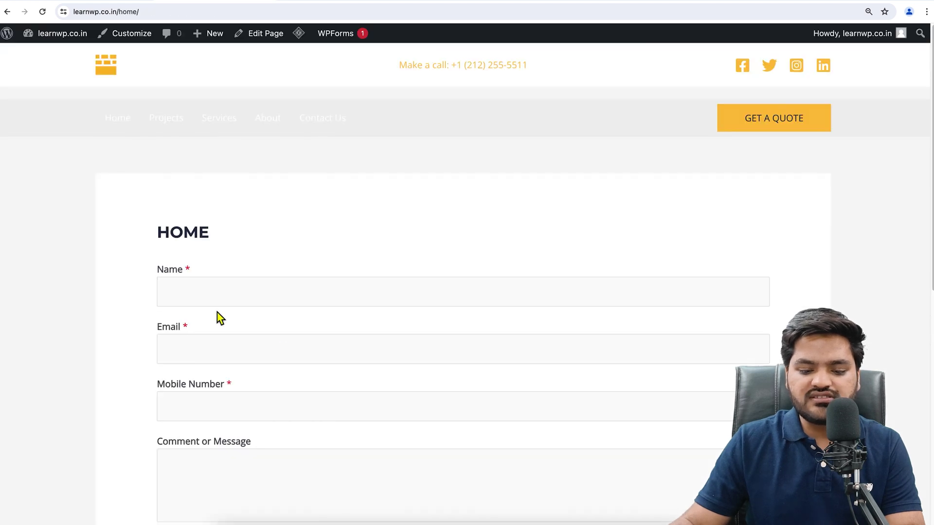
scroll(195, 267, "down", 1)
double_click(172, 220)
scroll(225, 315, "down", 5)
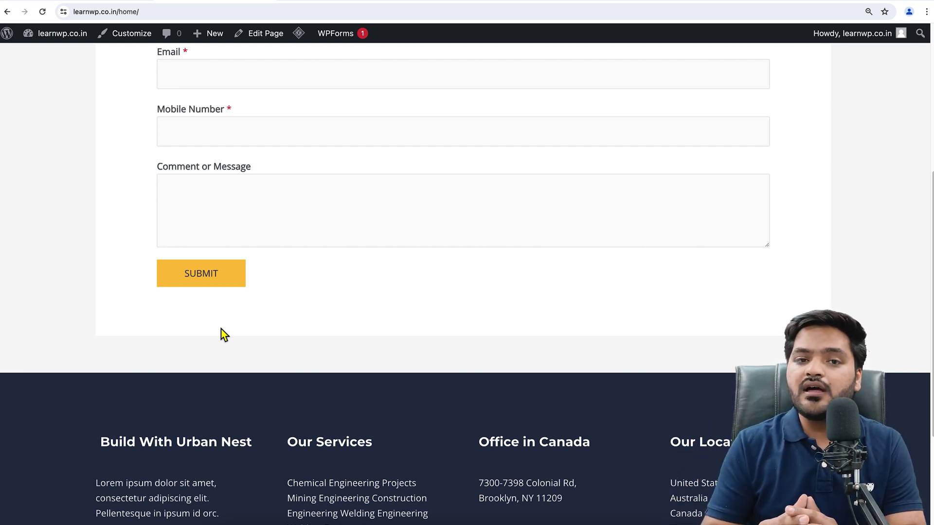
scroll(125, 267, "up", 5)
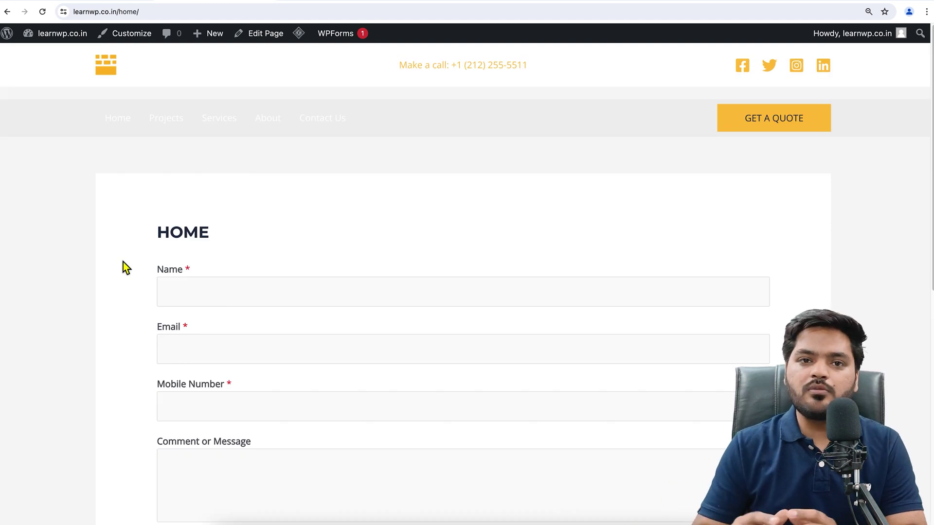